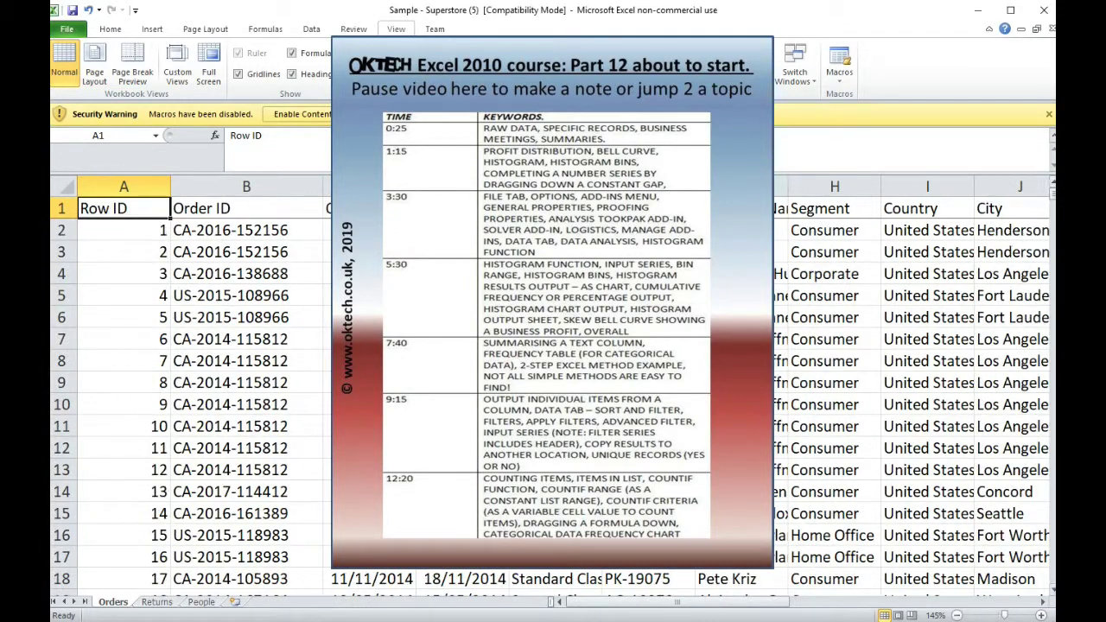
- Examine the Orders sheet's columns, including Sales through Profit, Postal Code, and Sub-Category
left_click_drag(699, 603, 953, 596)
left_click_drag(954, 186, 672, 196)
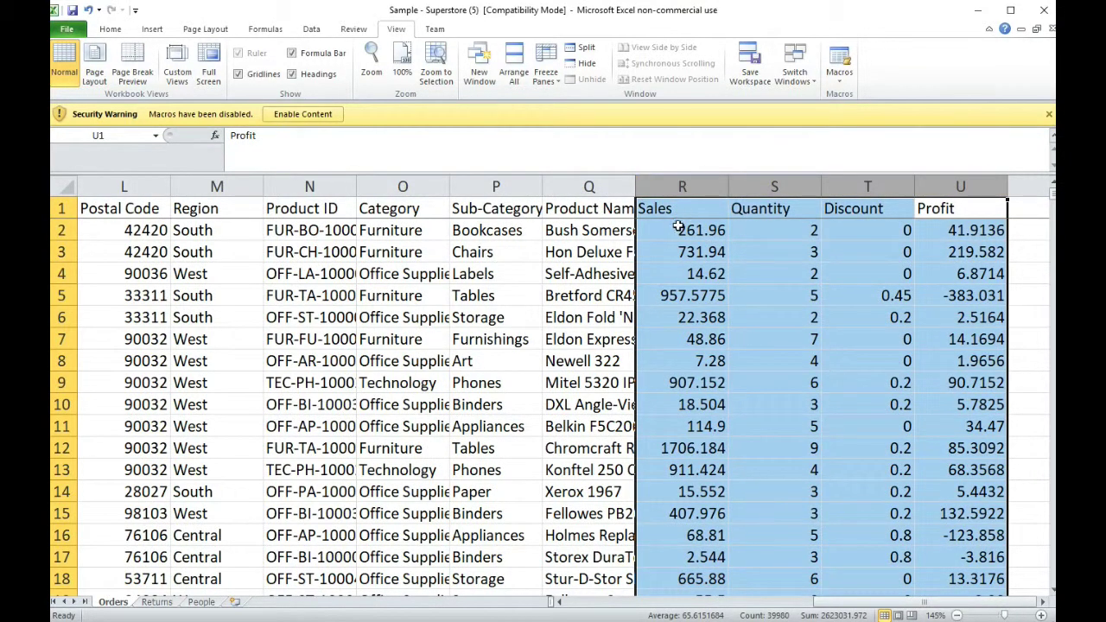
left_click(391, 233)
left_click(394, 249)
left_click(502, 233)
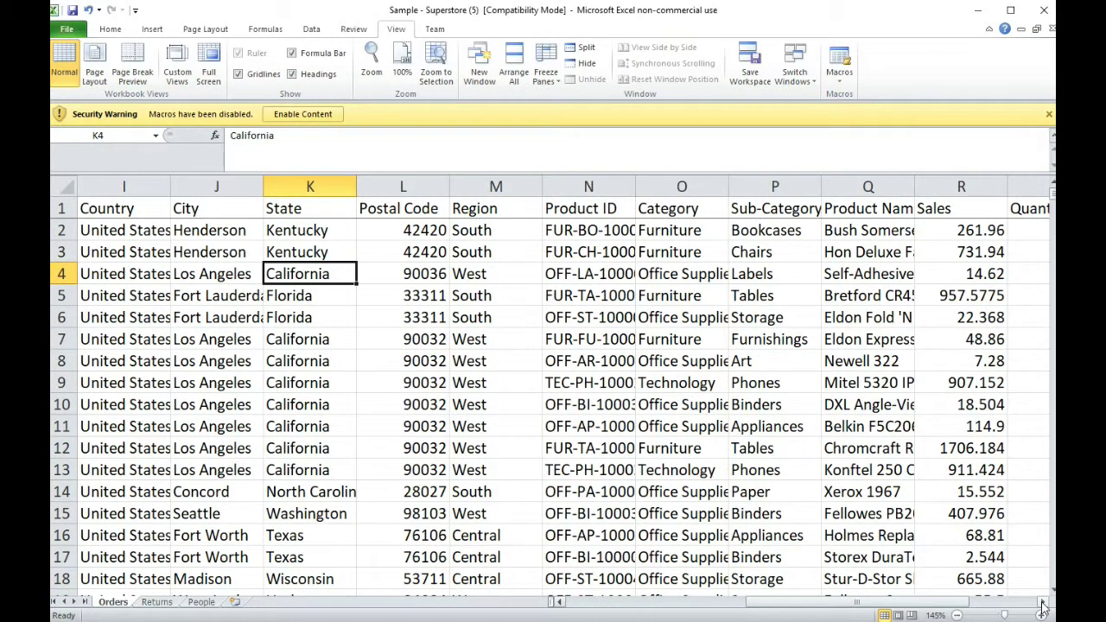
left_click(1042, 603)
left_click(1042, 603)
left_click(1042, 603)
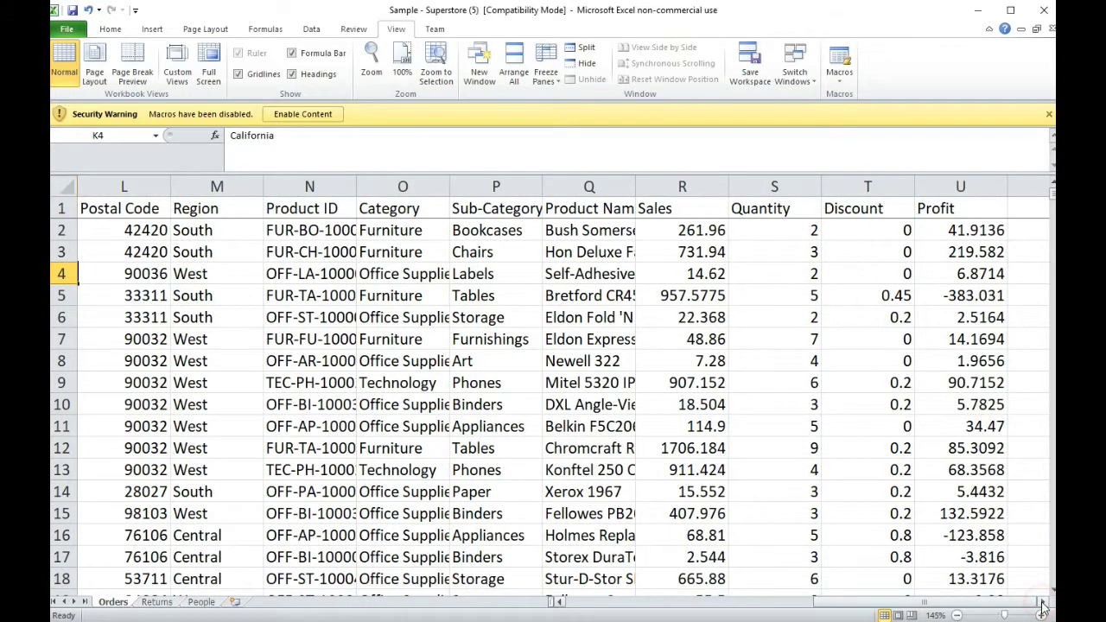
left_click(1042, 603)
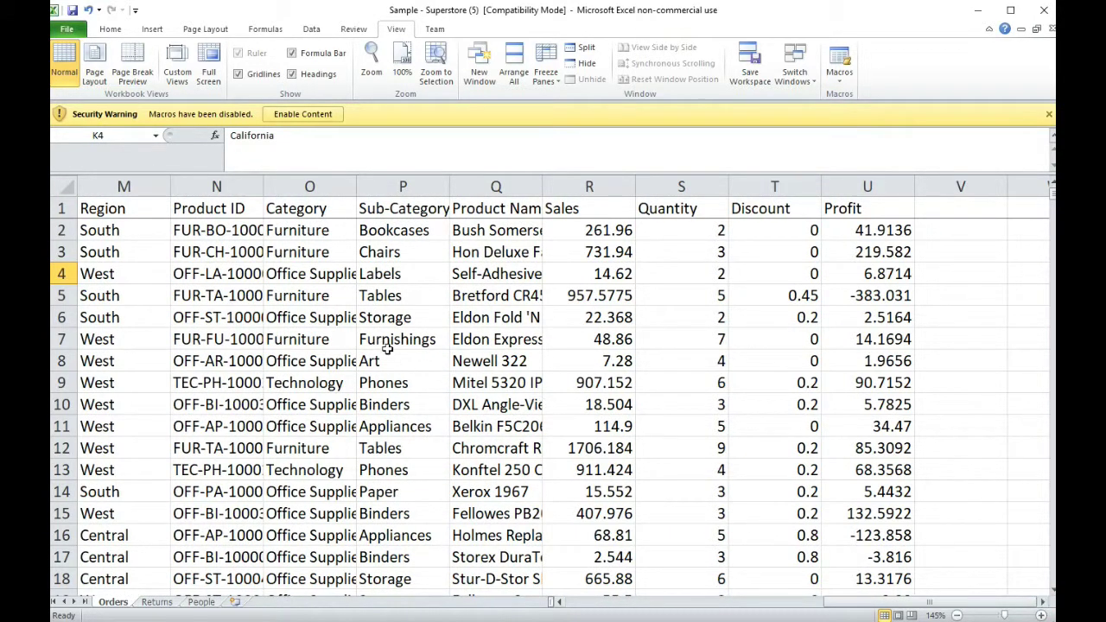
left_click(399, 183)
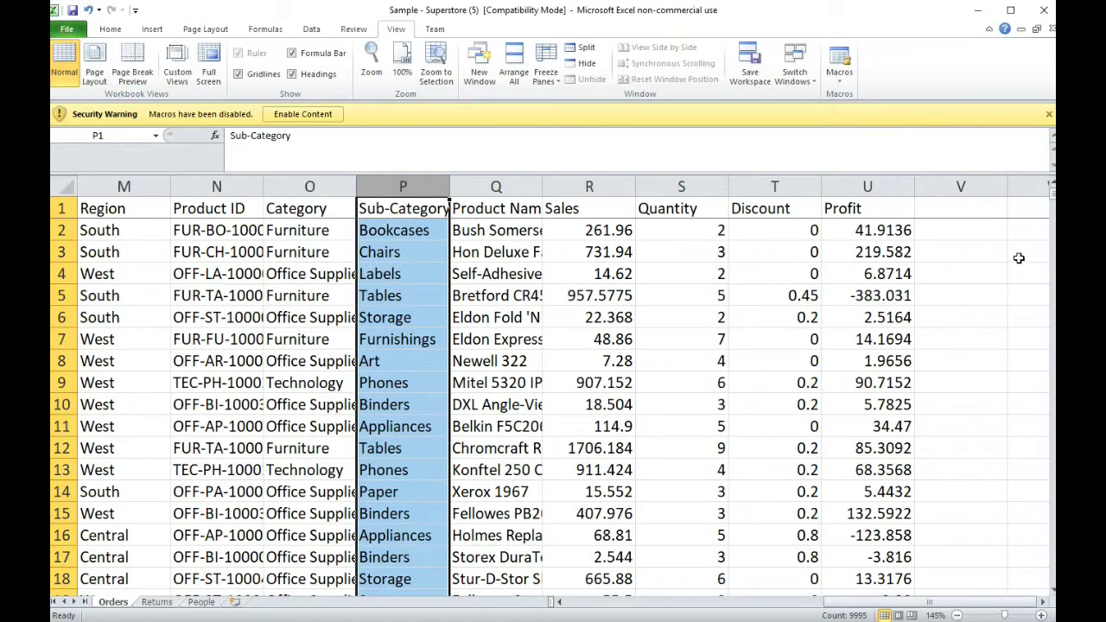
- Examine individual product records further down the Orders sheet, through to the Sub-Category entry in the last row
left_click_drag(1052, 192, 1052, 303)
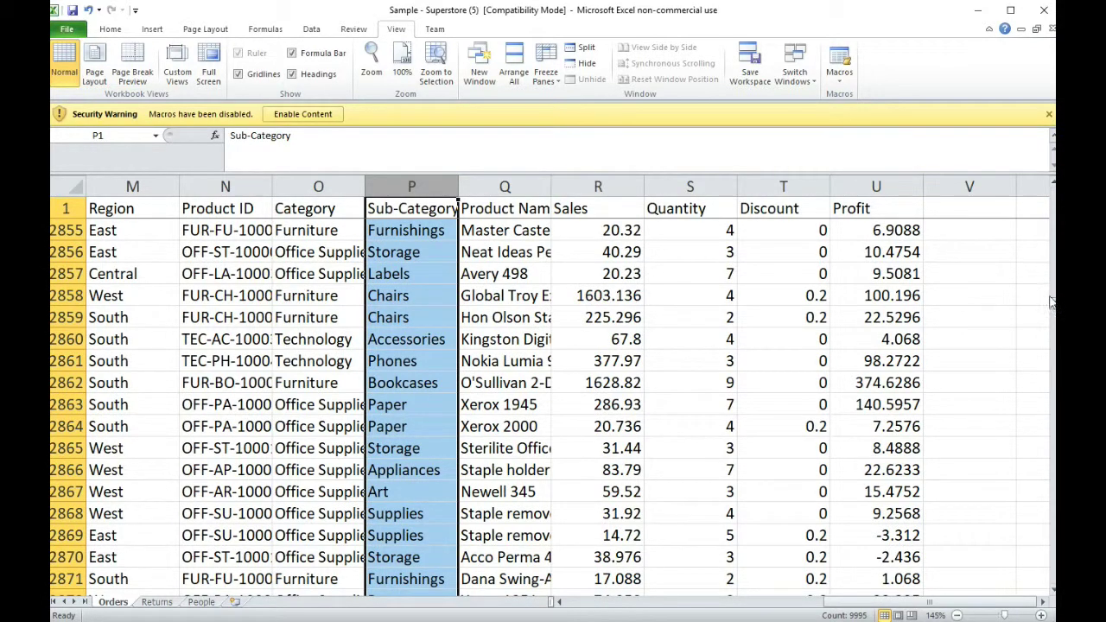
left_click_drag(876, 357, 217, 360)
double_click(220, 361)
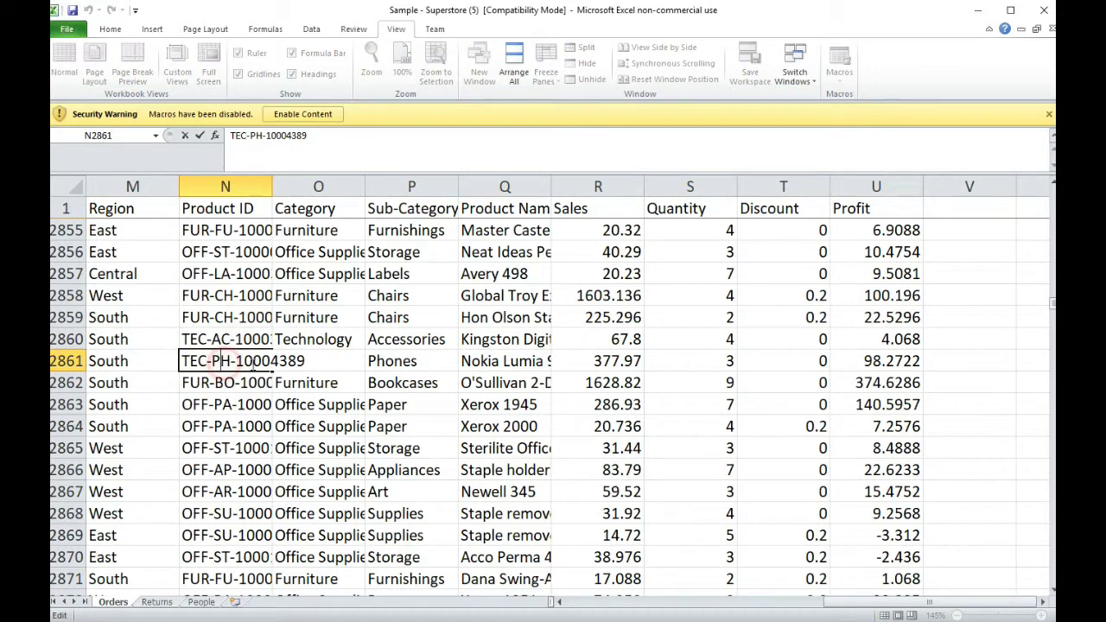
left_click(261, 361)
left_click(389, 358)
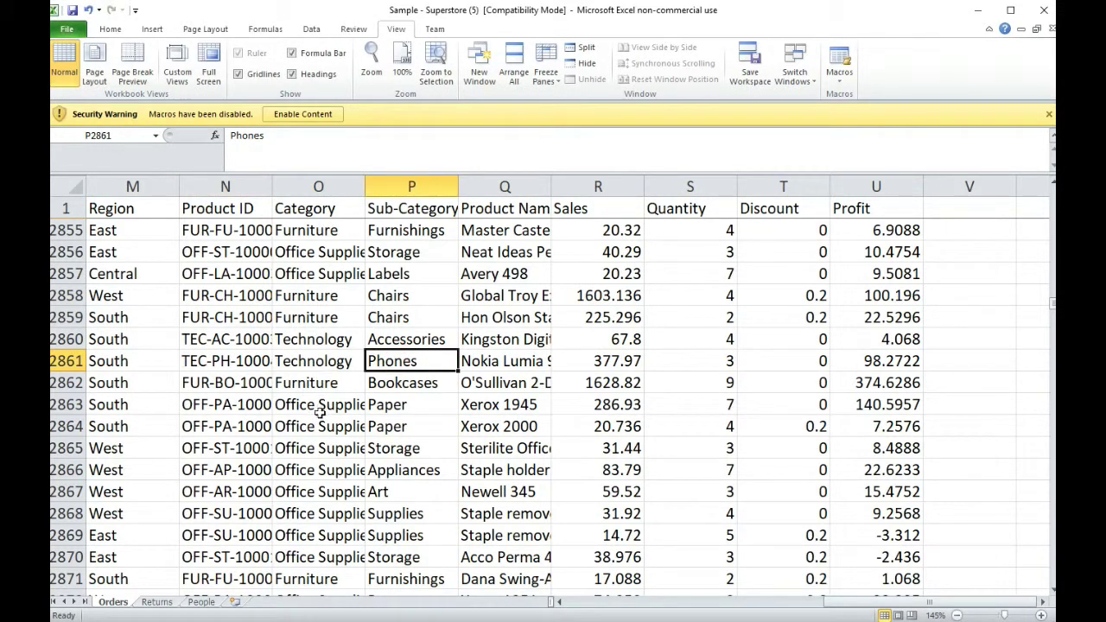
left_click_drag(321, 275, 335, 485)
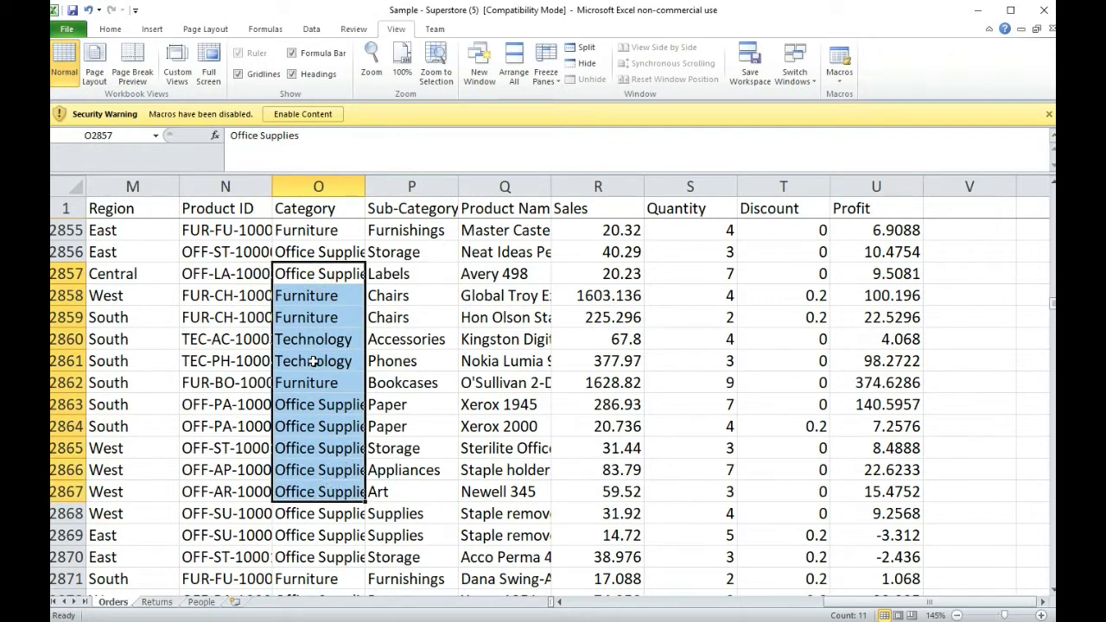
left_click(182, 380)
left_click_drag(182, 380, 819, 399)
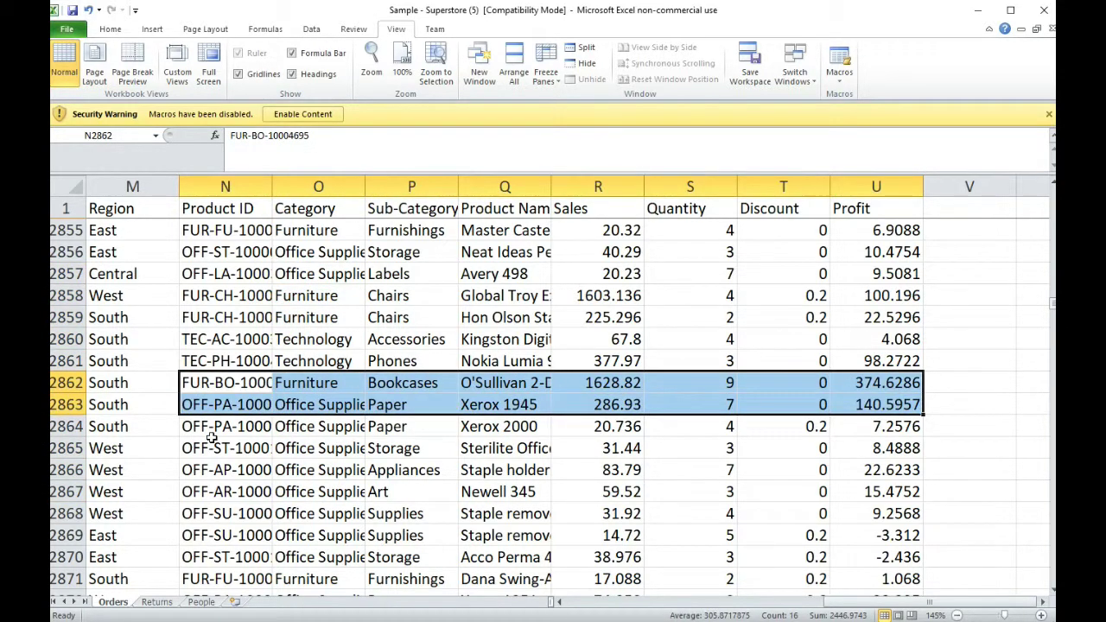
left_click_drag(1052, 303, 1053, 577)
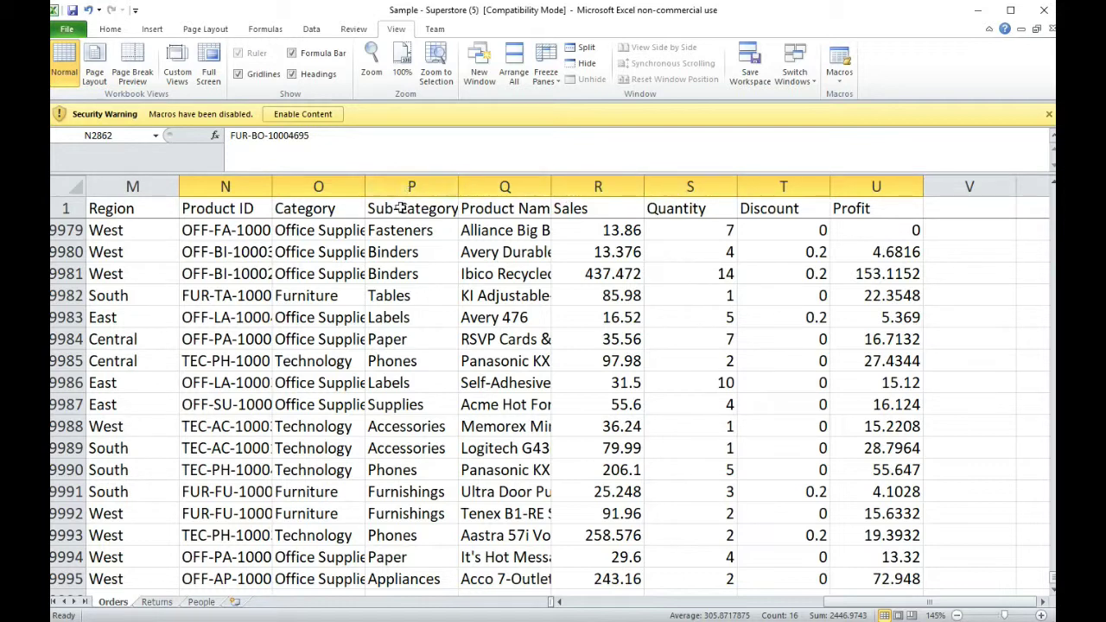
left_click(400, 579)
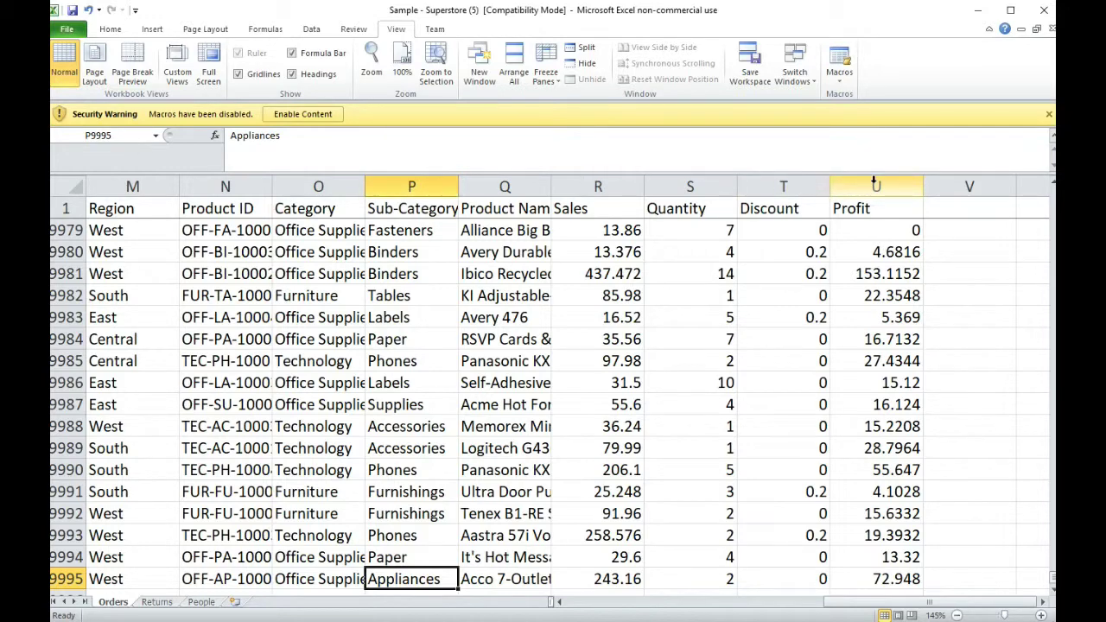
- Examine the Profit column across the records of the Orders sheet
left_click_drag(1050, 579, 1049, 192)
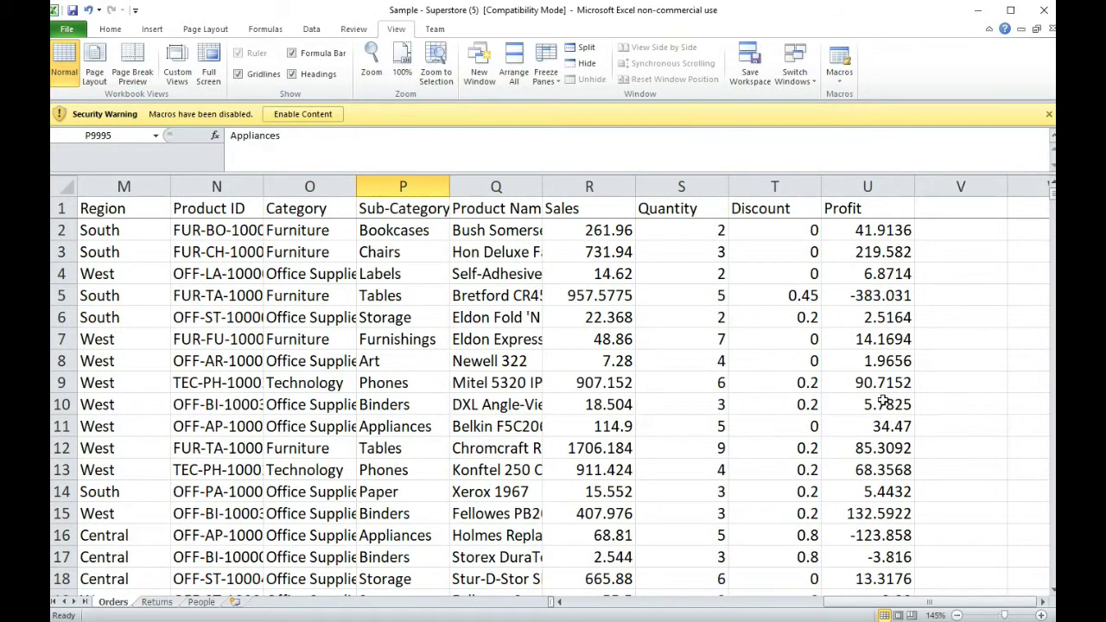
left_click_drag(1051, 192, 1049, 538)
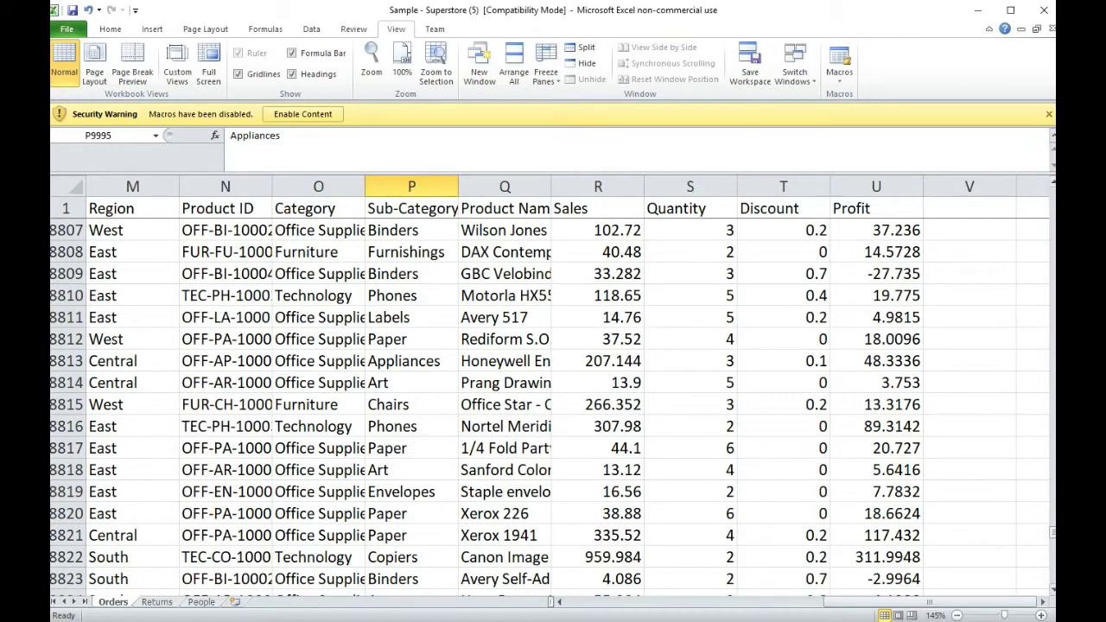
left_click_drag(1053, 532, 1053, 192)
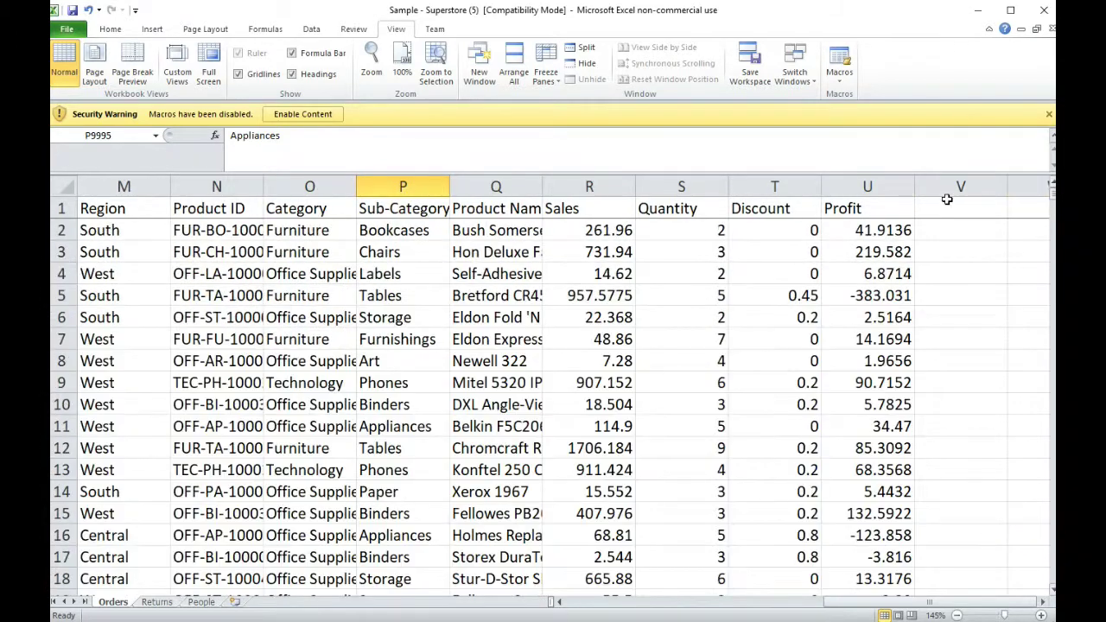
left_click(867, 184)
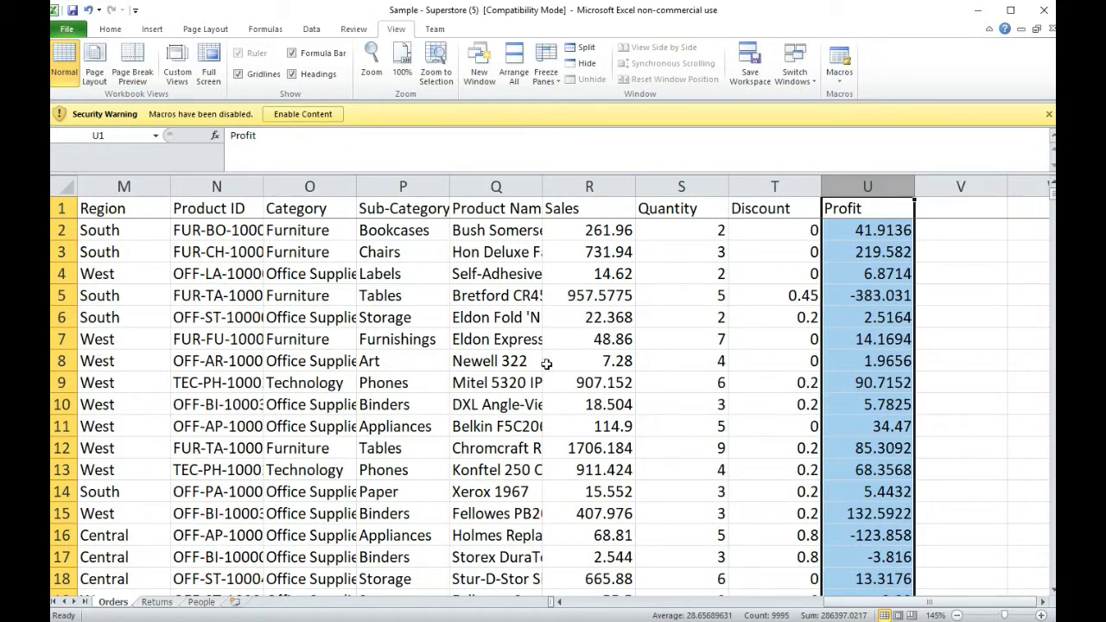
- Enter the header BINS in V1 with the starting values -100 in V2 and -90 in V3
left_click(961, 208)
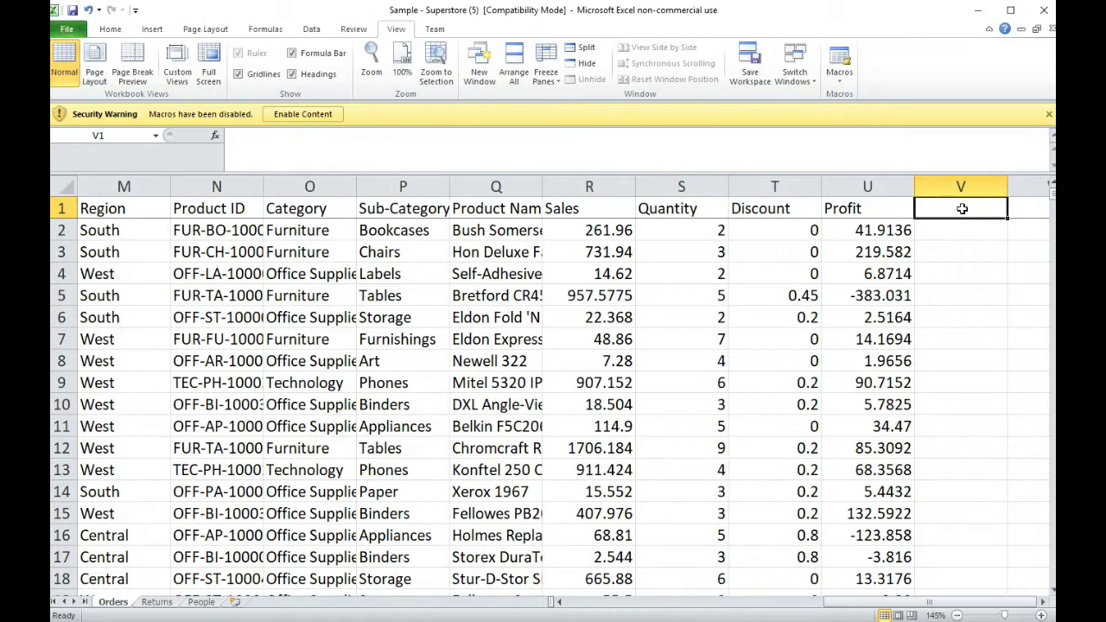
type("BINS")
key("Return")
type("=100")
key("Return")
type("-90")
key("Return")
- Extend the bin series from V2:V3 down column V in steps of 10, up to 100
left_click_drag(975, 226, 976, 252)
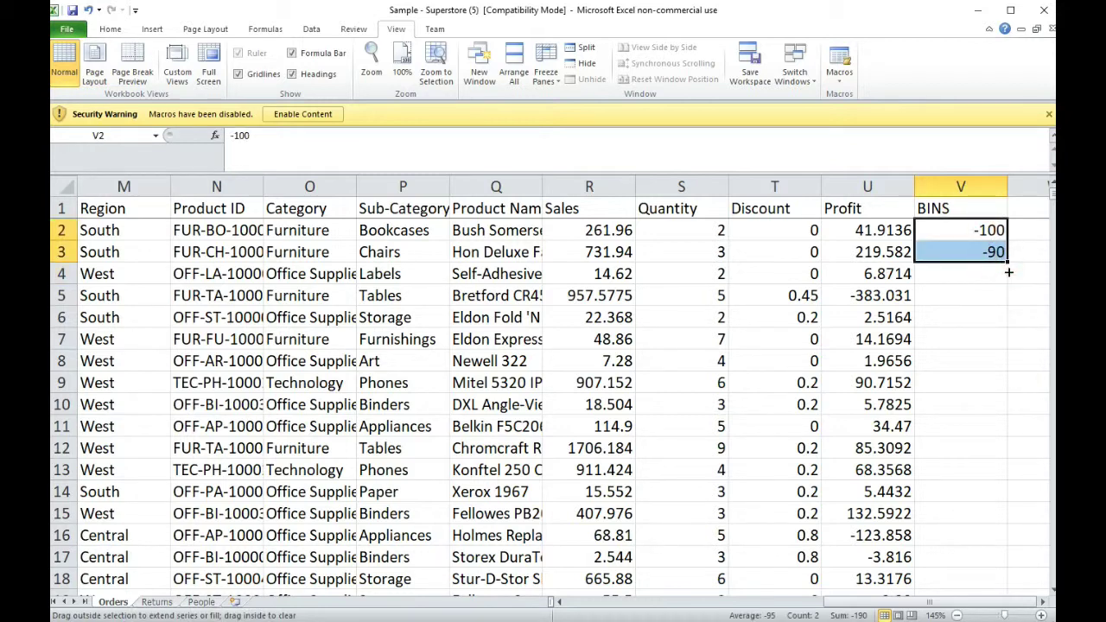
left_click(987, 236)
left_click(990, 254)
left_click_drag(990, 233, 1009, 309)
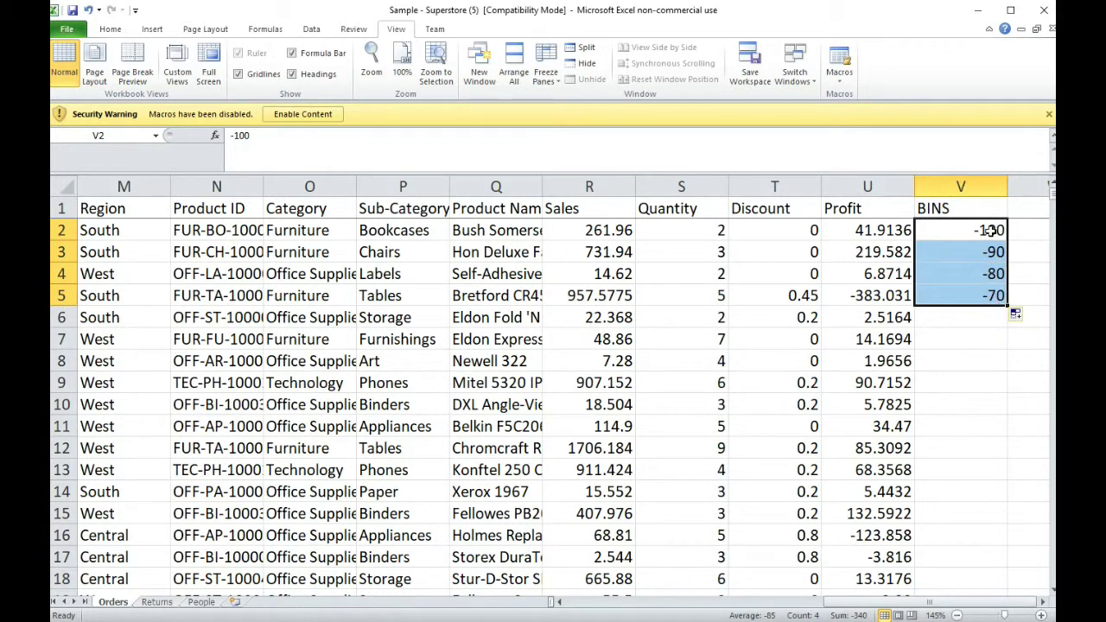
left_click_drag(984, 225, 994, 251)
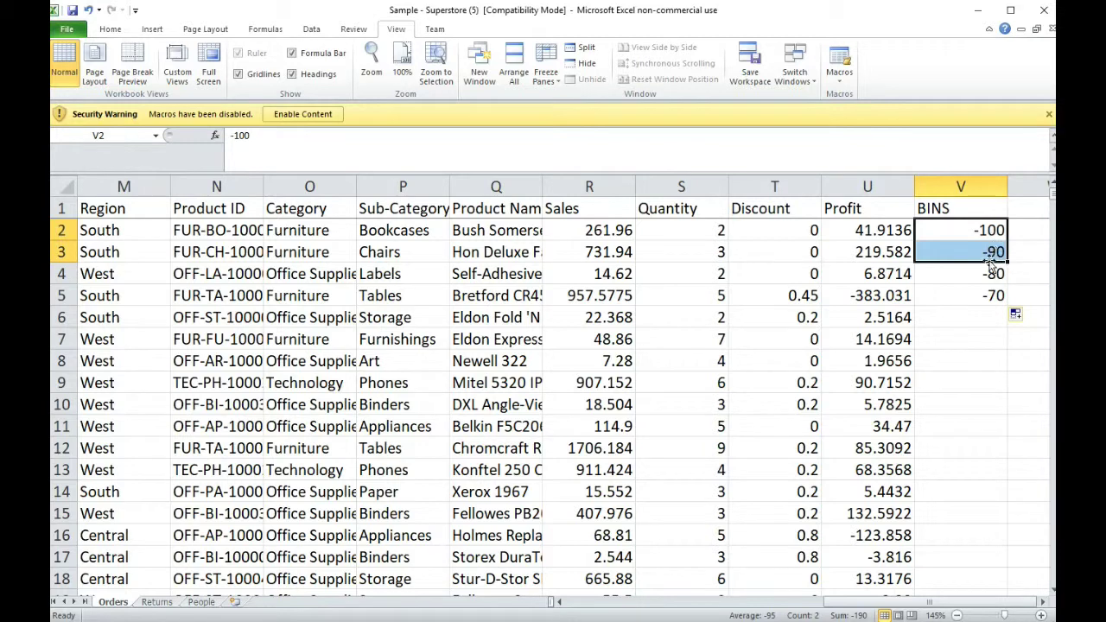
left_click_drag(1009, 261, 991, 555)
scroll(981, 395, "up", 2)
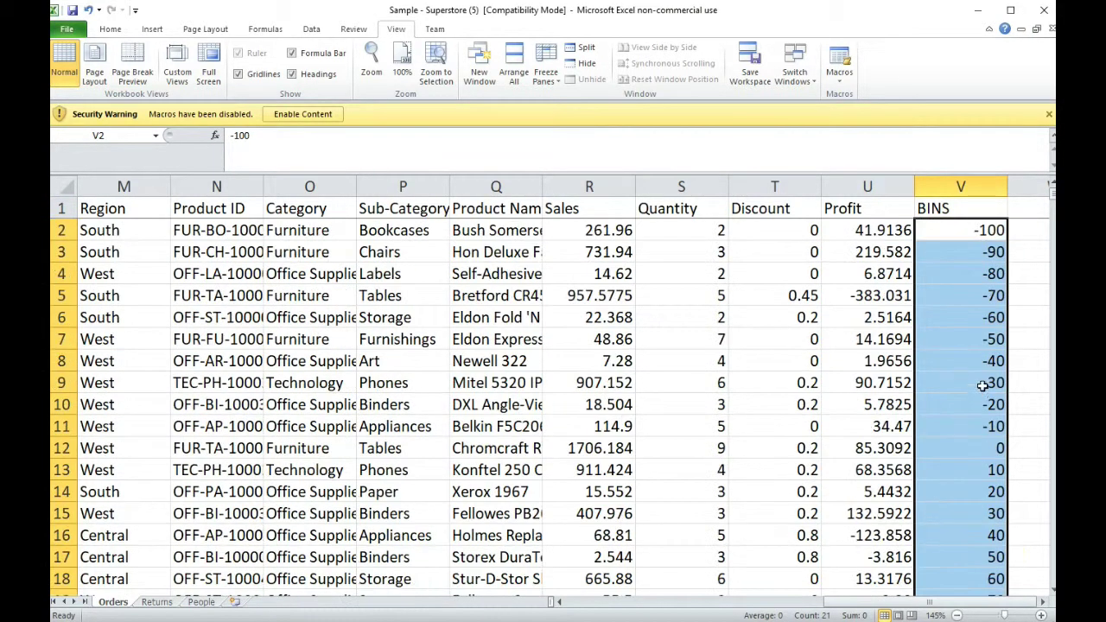
- Make the BINS header text in V1 bold
left_click(967, 210)
double_click(954, 208)
left_click_drag(955, 208, 911, 208)
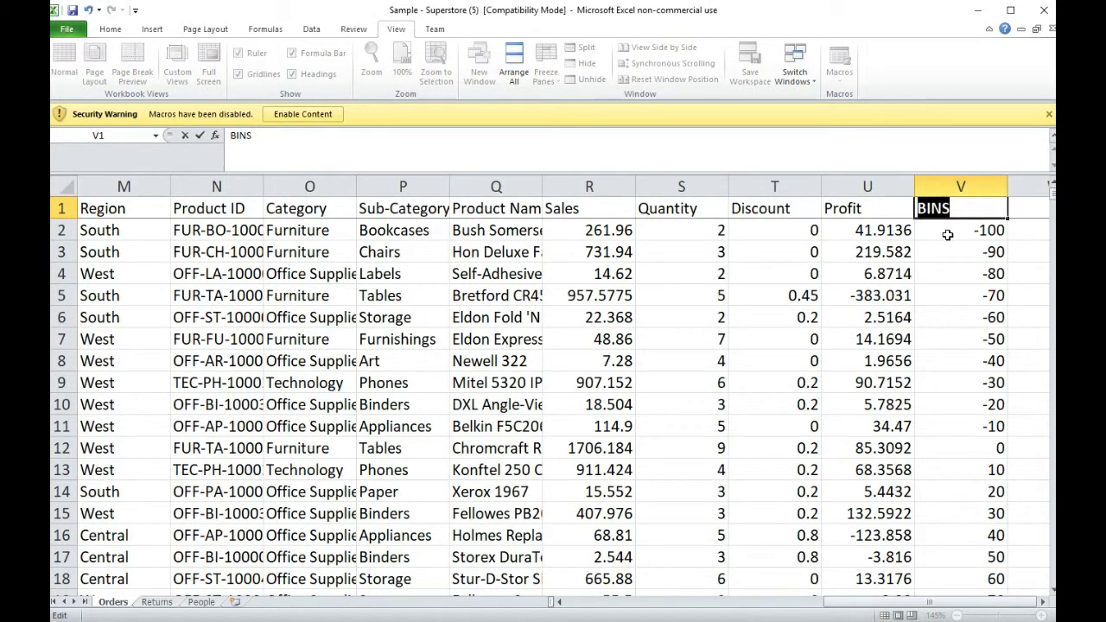
left_click(875, 231)
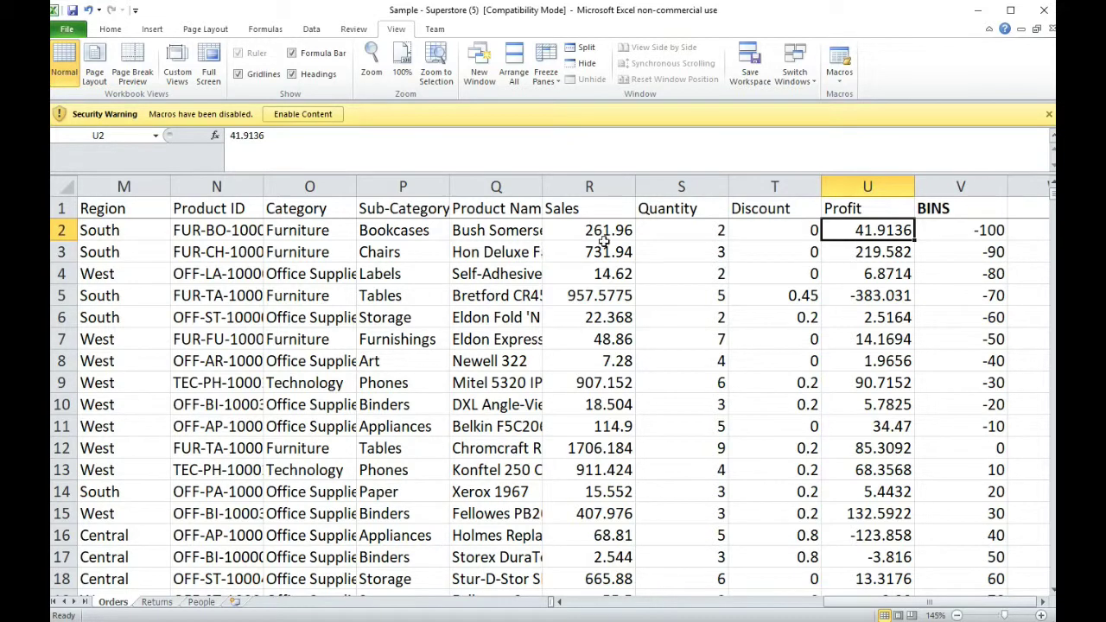
- Select the Profit column and look through the available commands for a data analysis tool
left_click(867, 186)
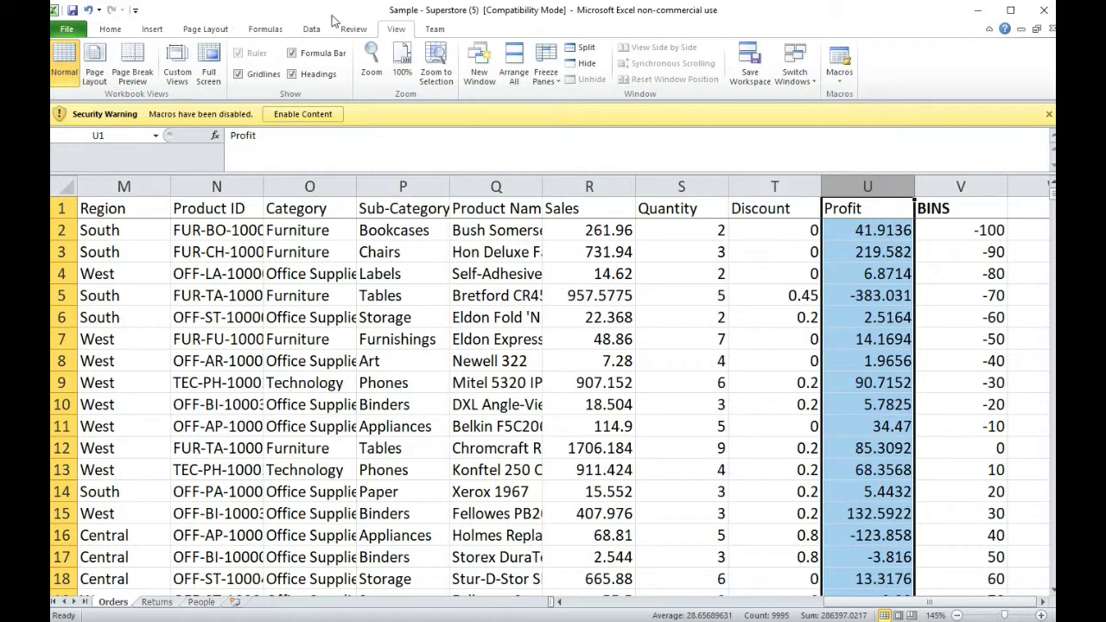
left_click(434, 29)
left_click(406, 31)
left_click(356, 30)
left_click(316, 31)
left_click(395, 30)
left_click(353, 29)
left_click(311, 29)
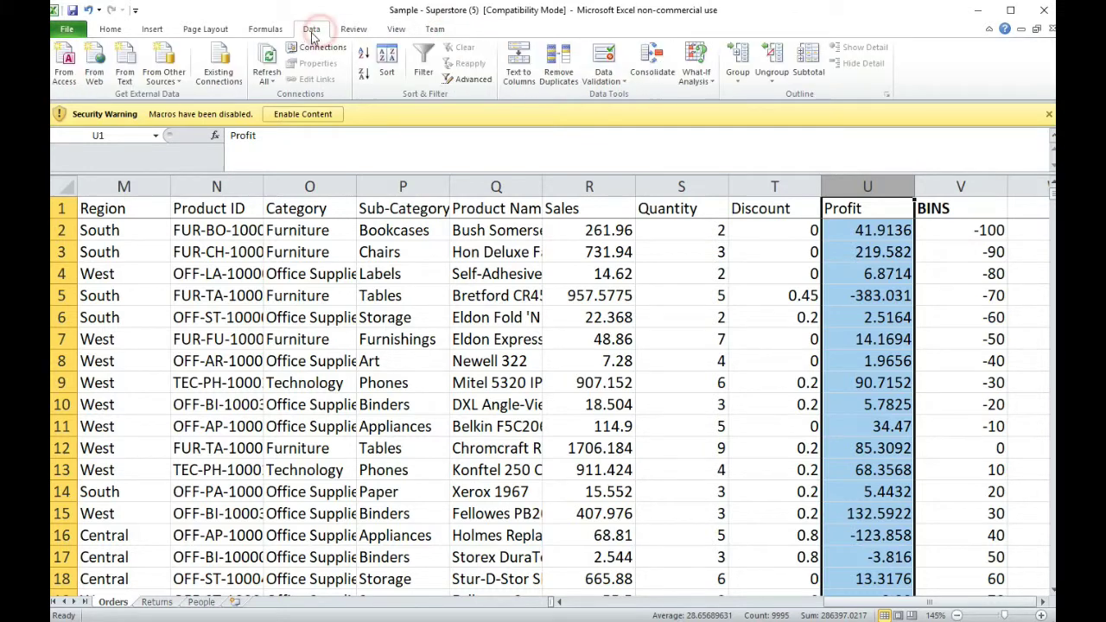
left_click(265, 30)
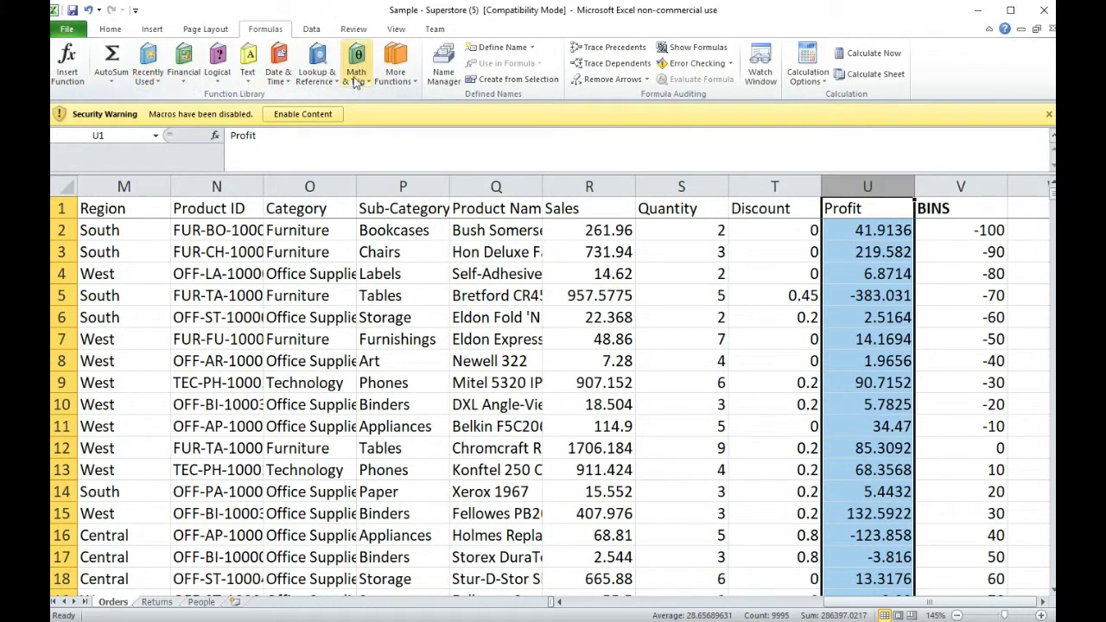
left_click(111, 30)
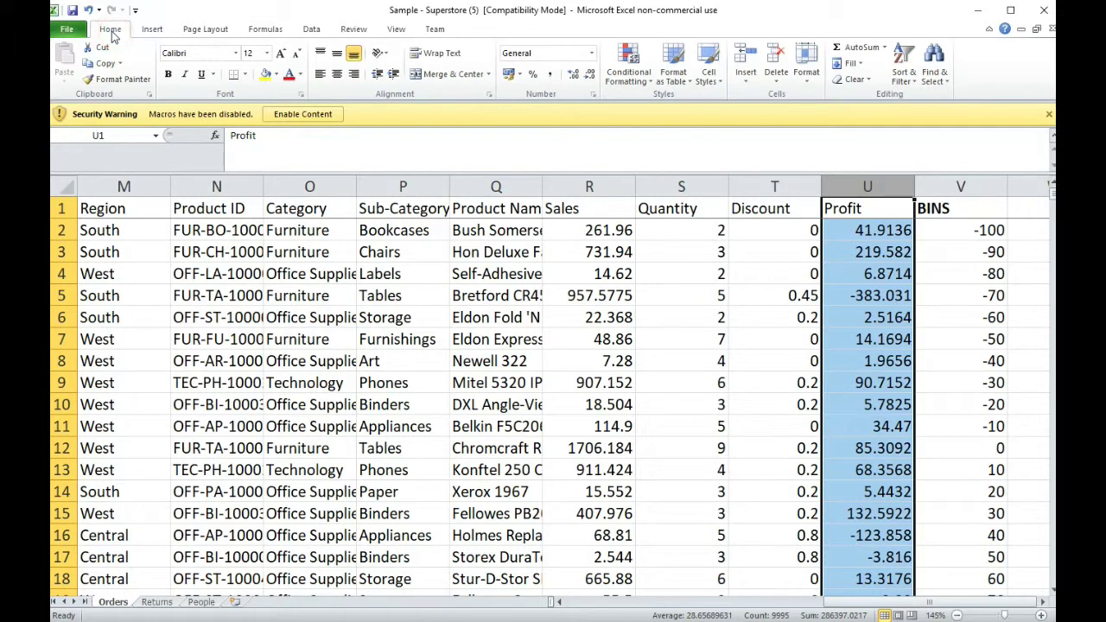
- Open the Excel Options and review the Formulas, Proofing, Save, Language and Advanced settings
left_click(75, 33)
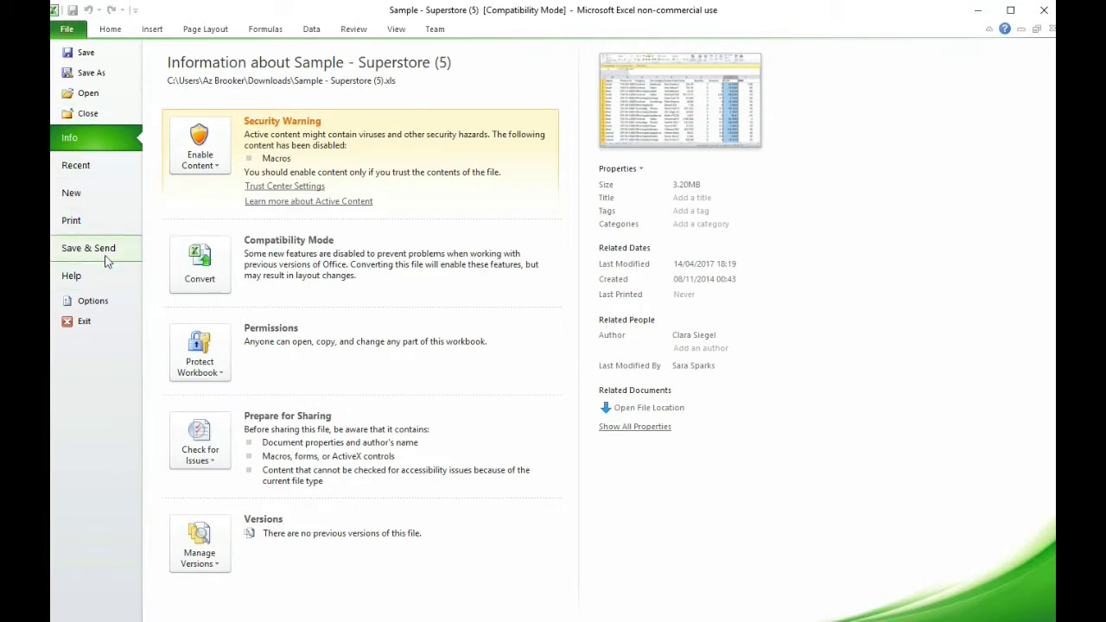
left_click(86, 302)
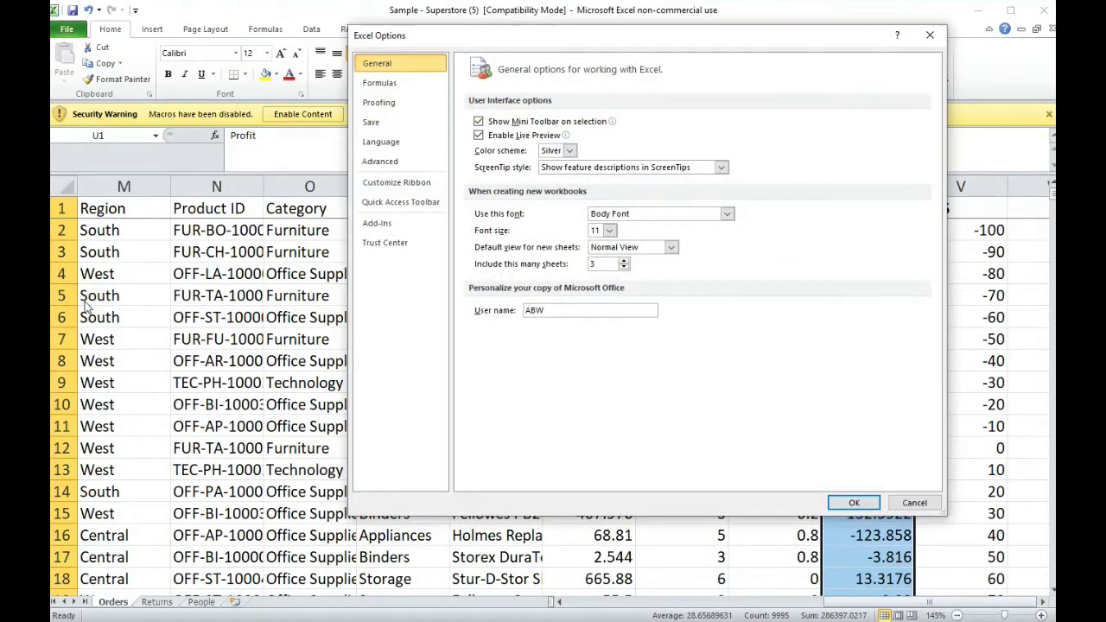
left_click(387, 83)
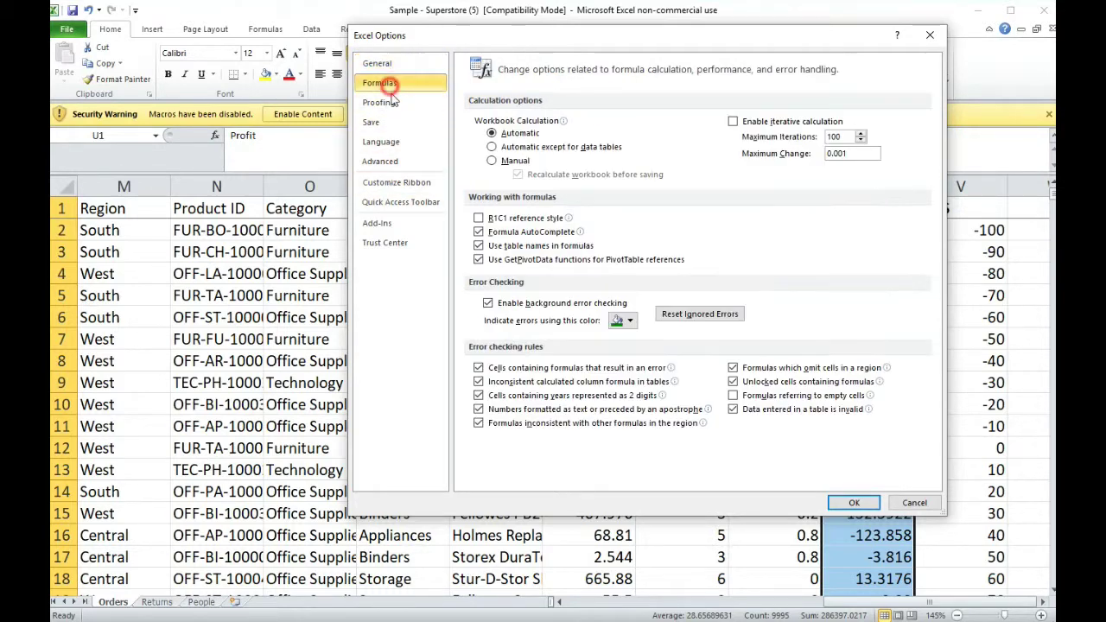
left_click(394, 103)
left_click(394, 124)
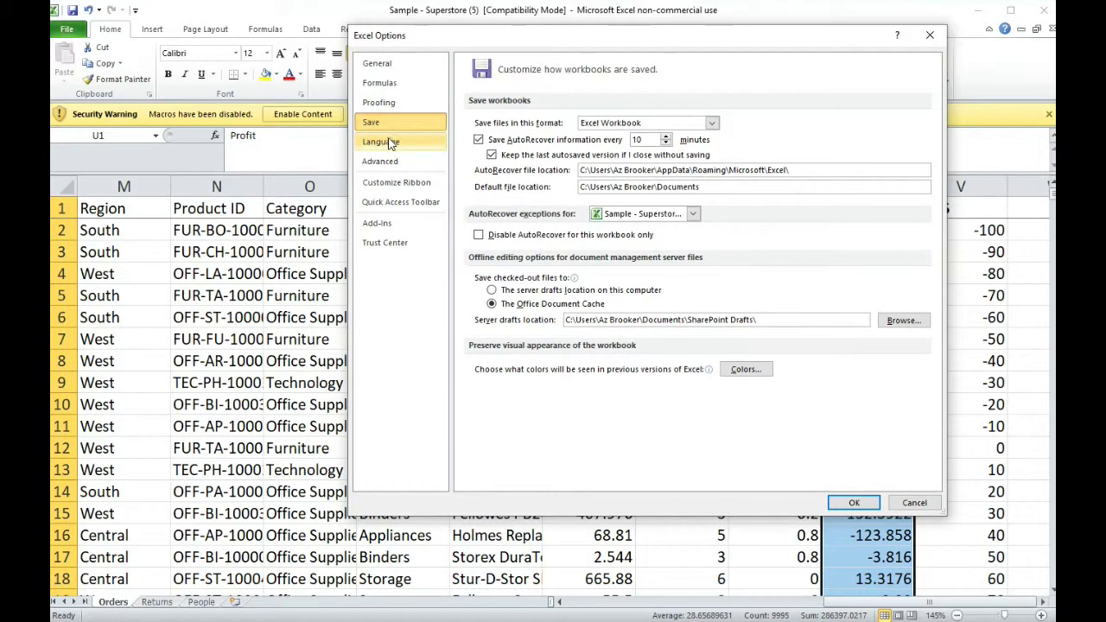
left_click(389, 142)
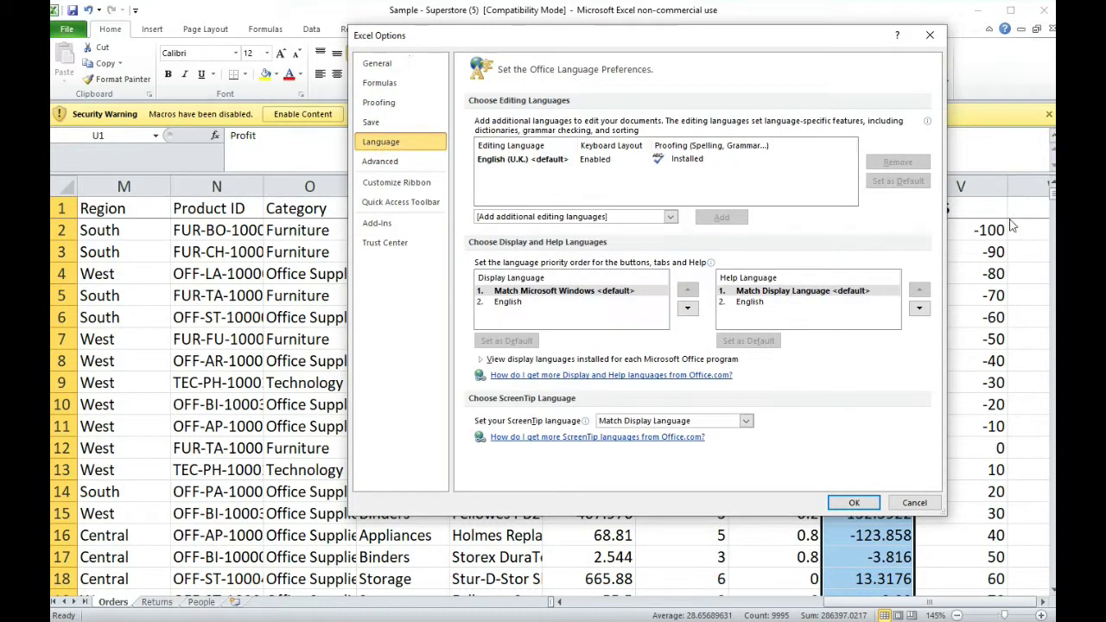
left_click(382, 161)
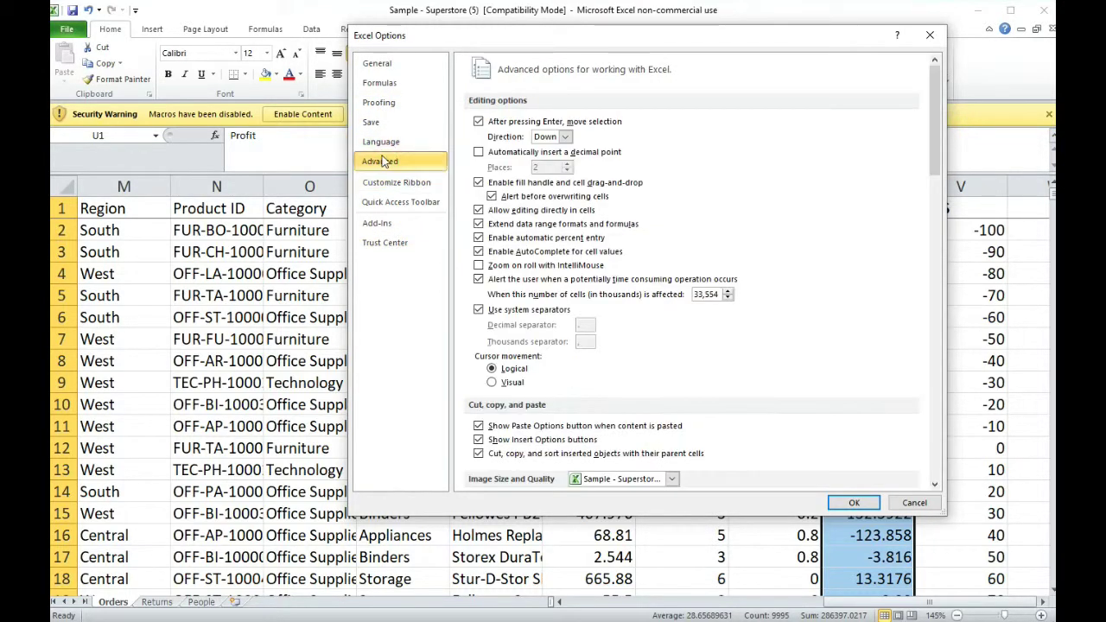
left_click(382, 84)
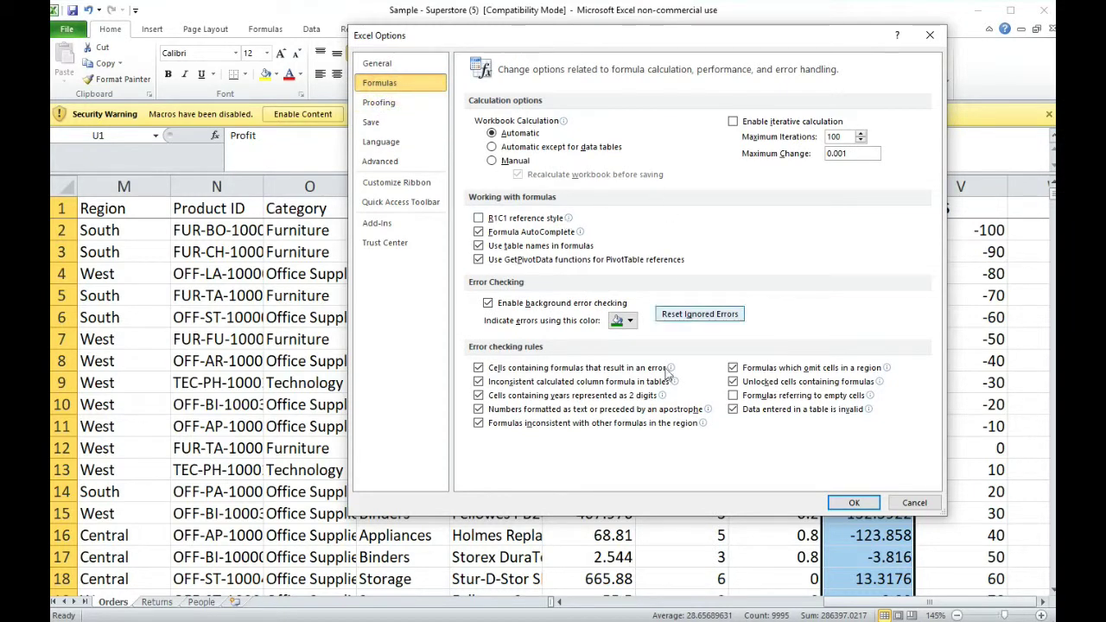
left_click(385, 102)
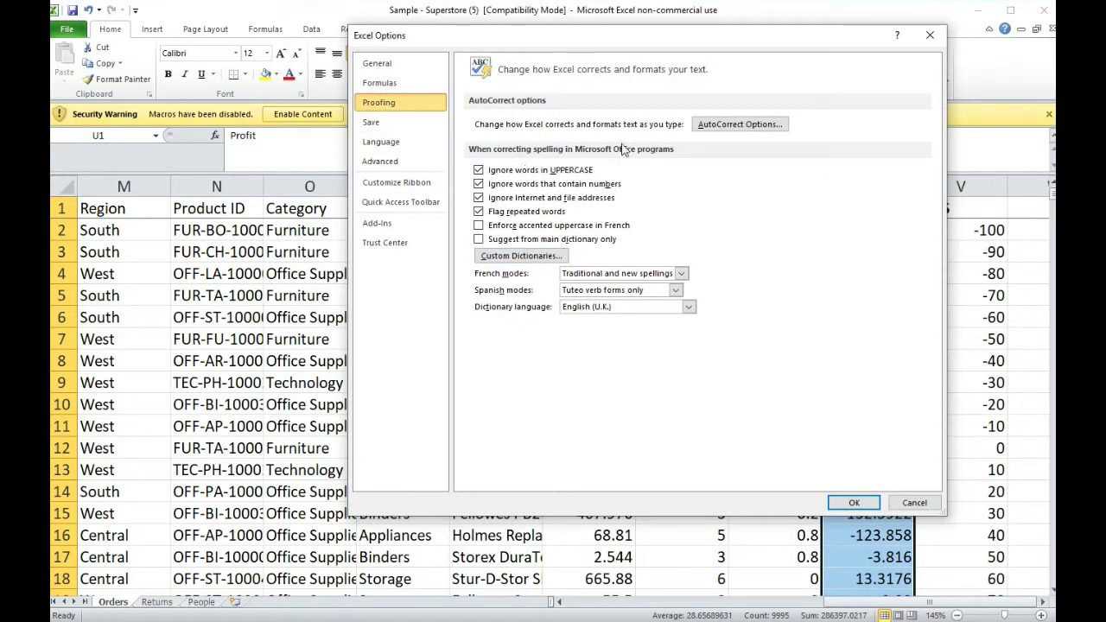
- Enable the Analysis ToolPak add-in through the Excel Add-ins manager
left_click(385, 224)
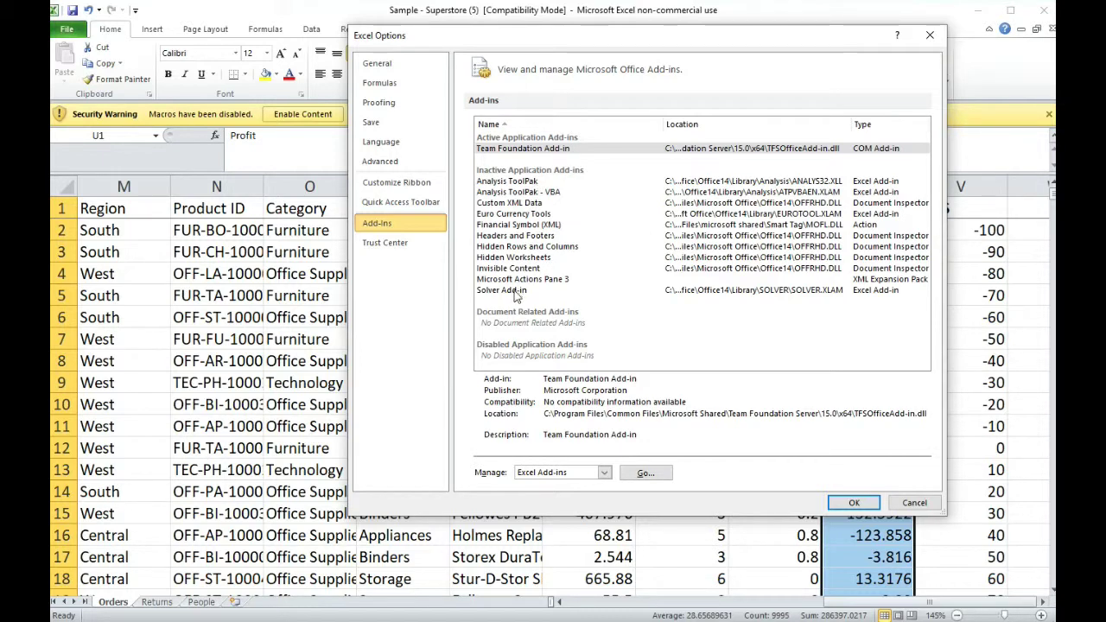
left_click(527, 186)
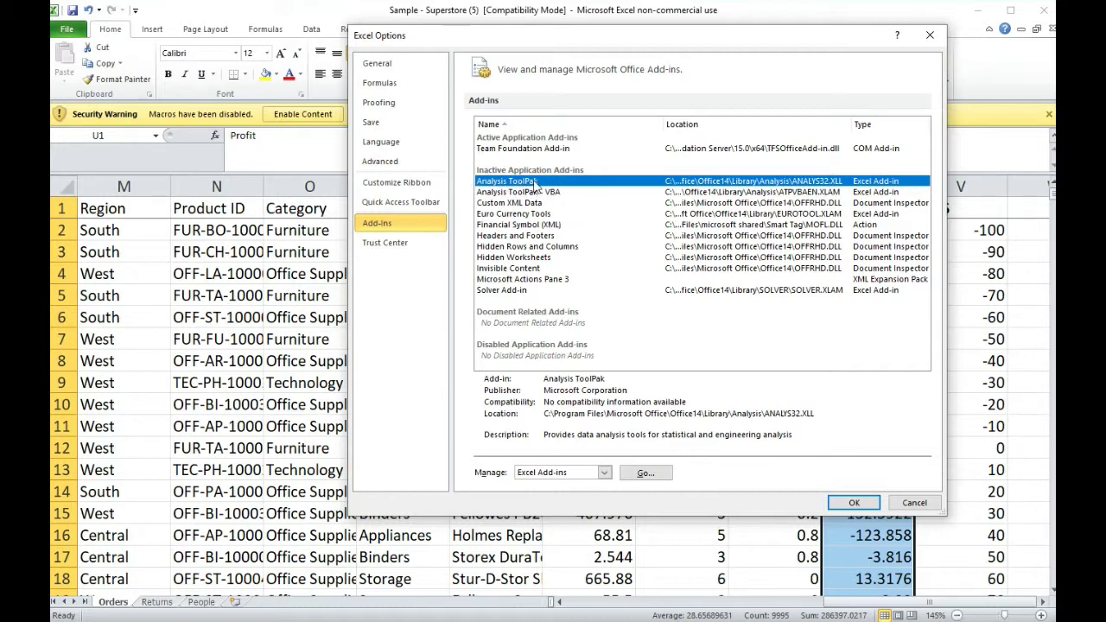
left_click(510, 292)
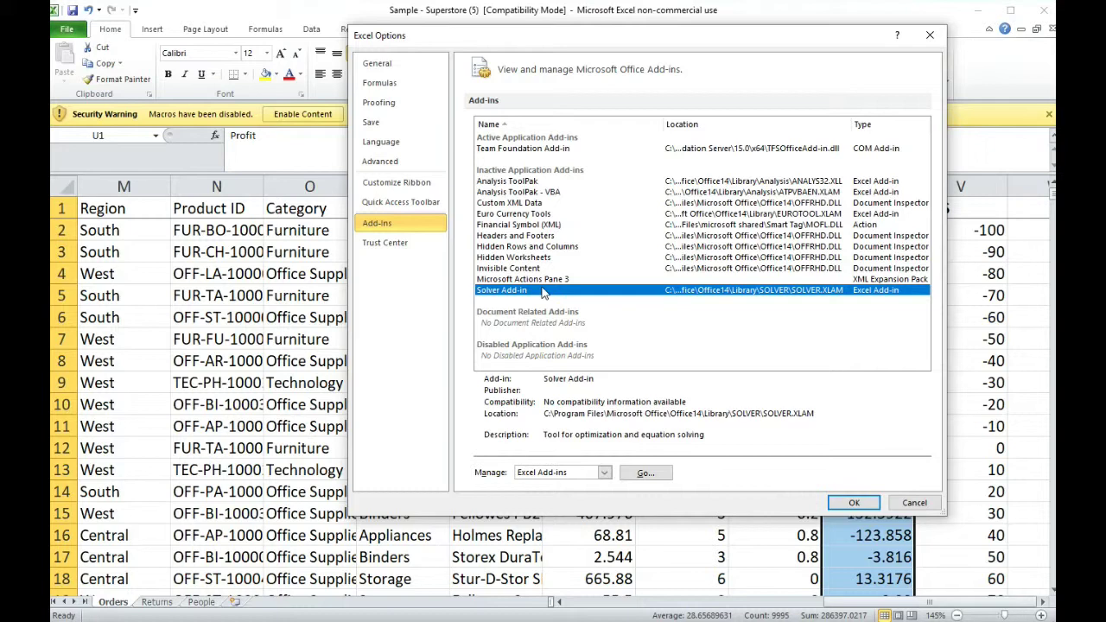
left_click(524, 184)
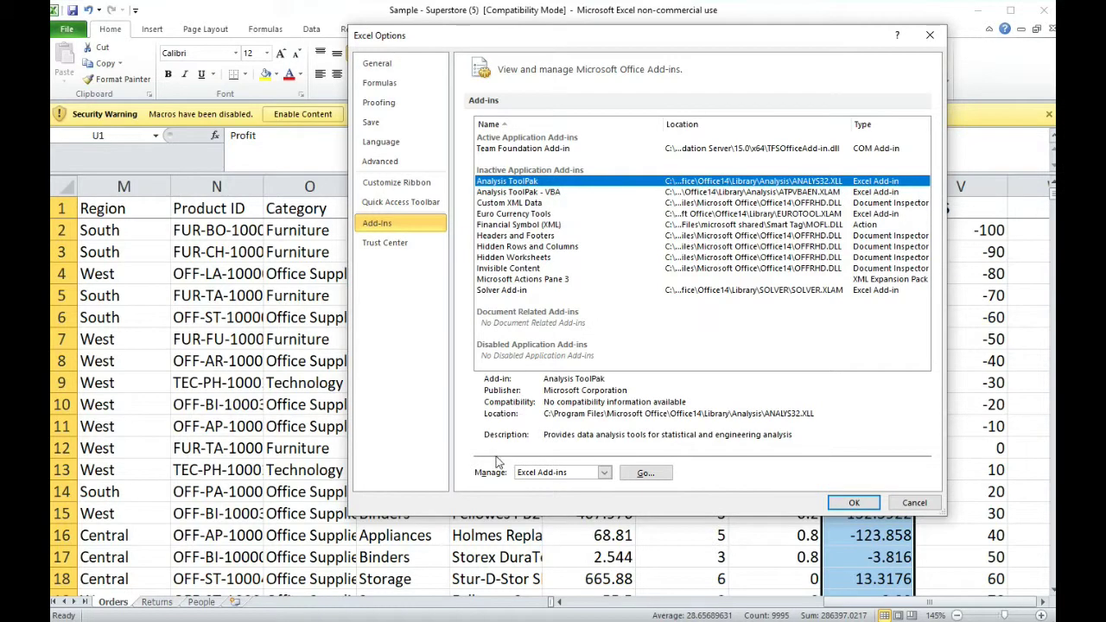
left_click(645, 474)
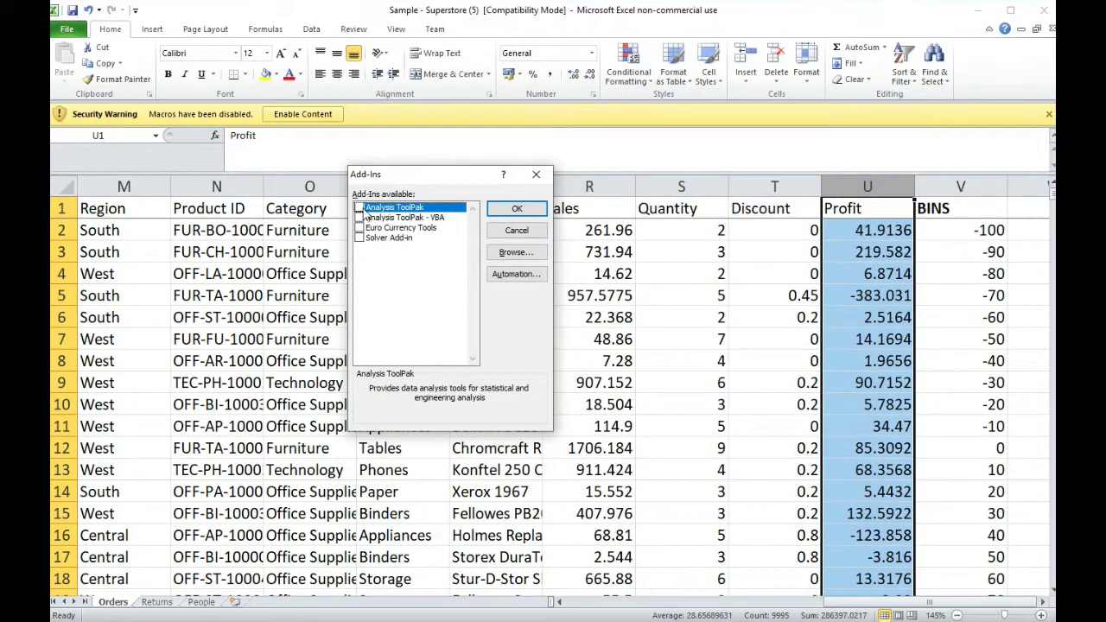
left_click(359, 208)
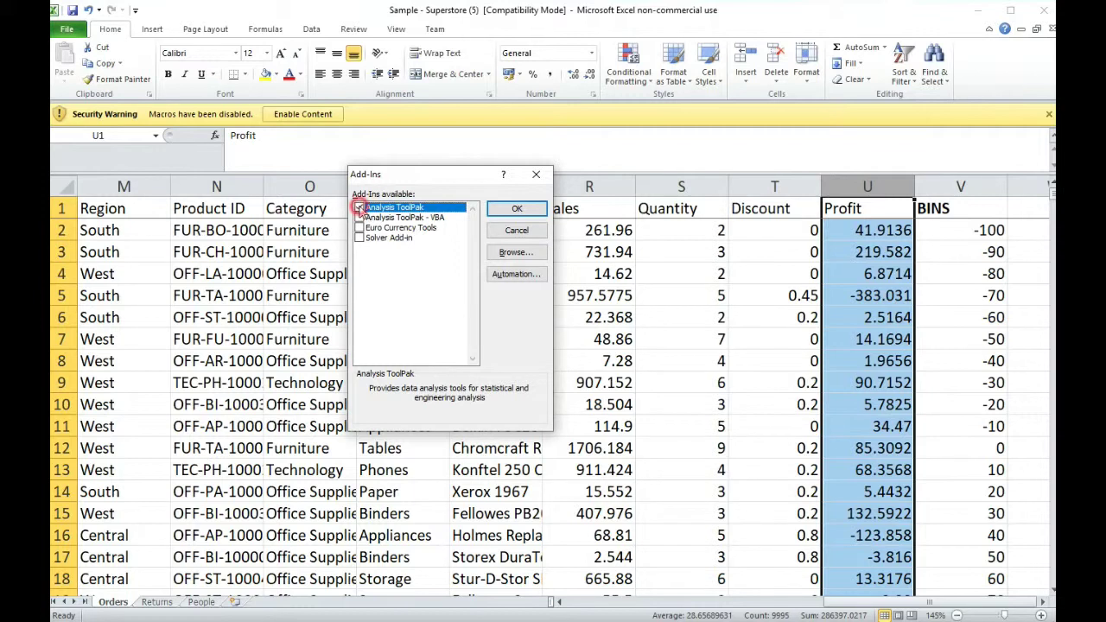
left_click(517, 209)
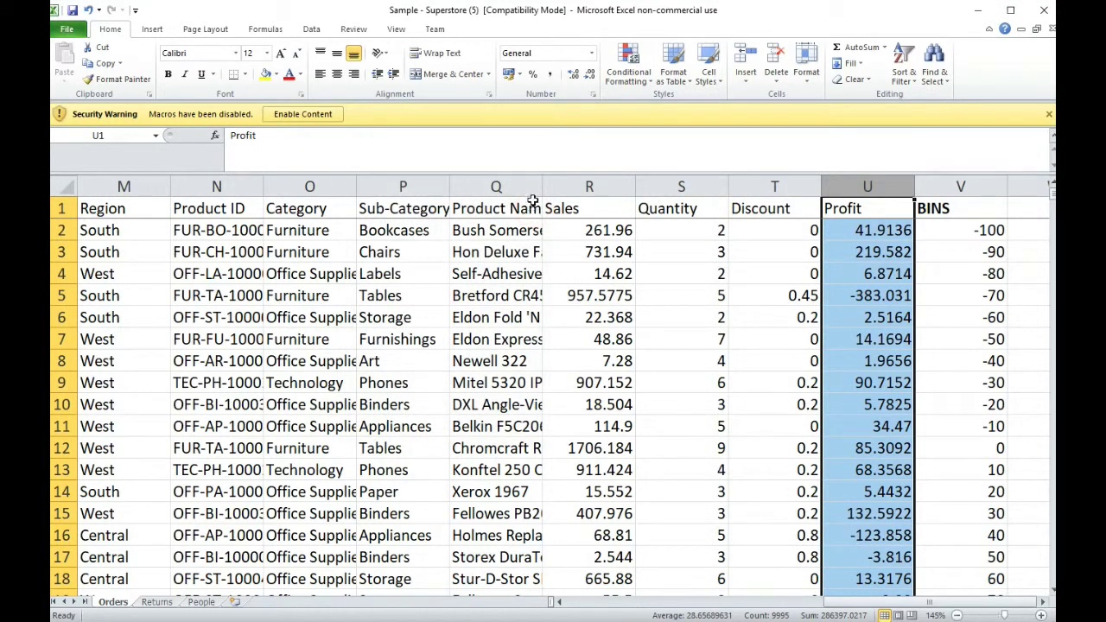
- Check that the Data Analysis command is available and review the Analysis ToolPak entry in the Excel add-ins list
left_click(313, 30)
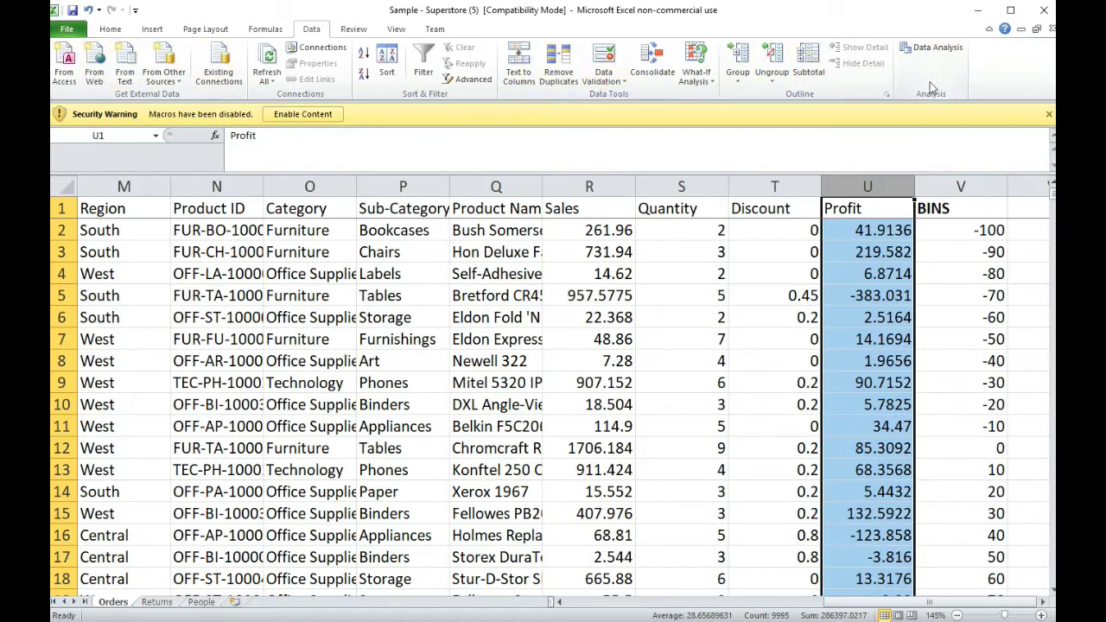
left_click(67, 28)
left_click(103, 300)
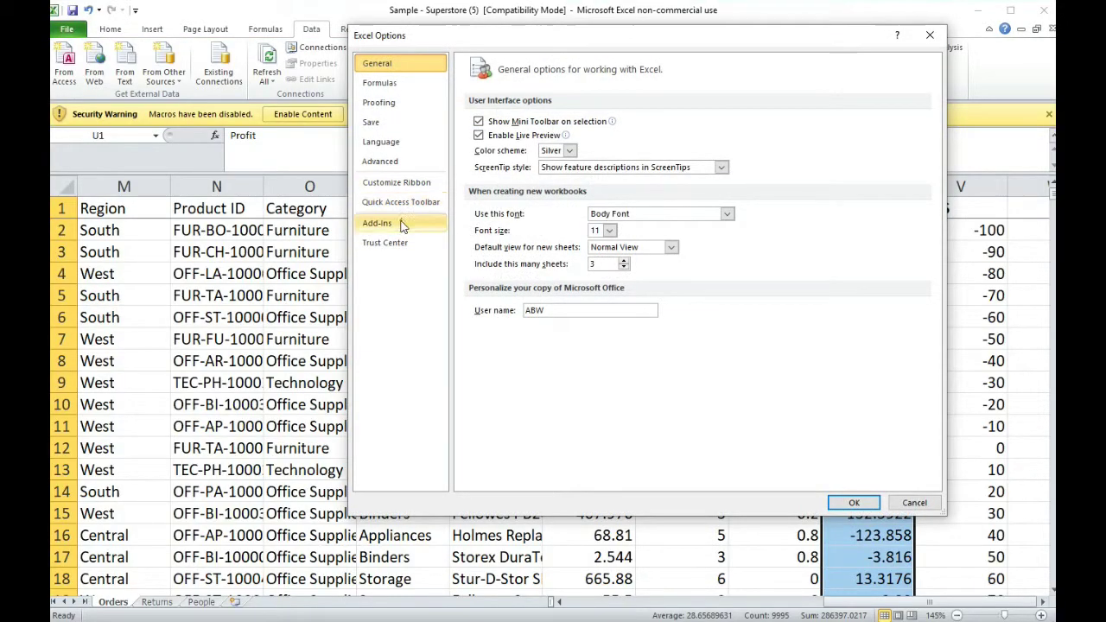
left_click(377, 222)
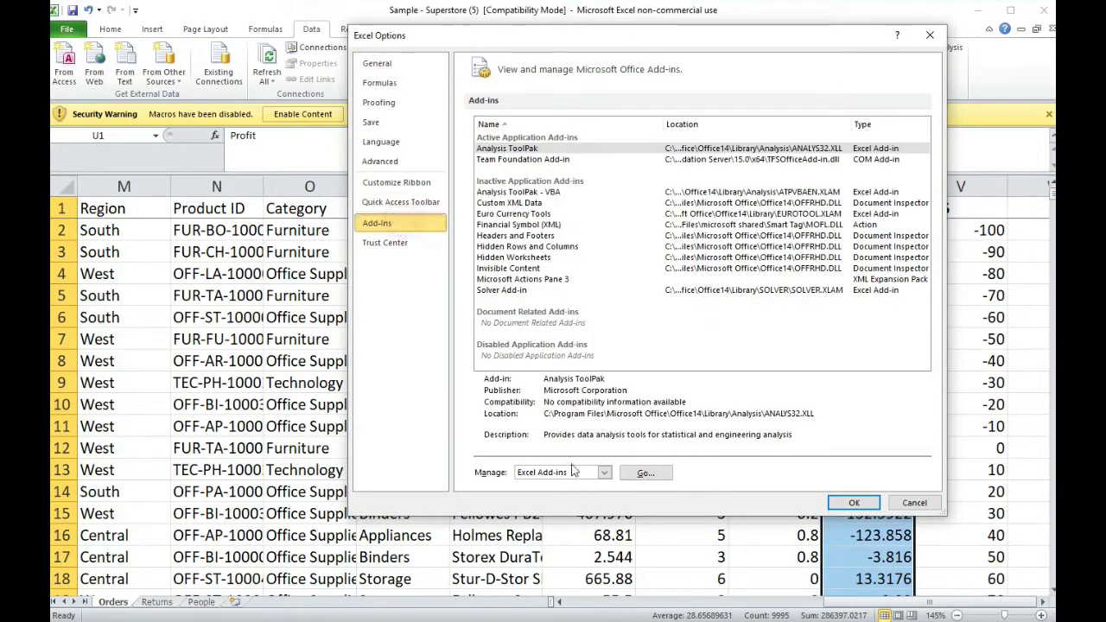
left_click(650, 473)
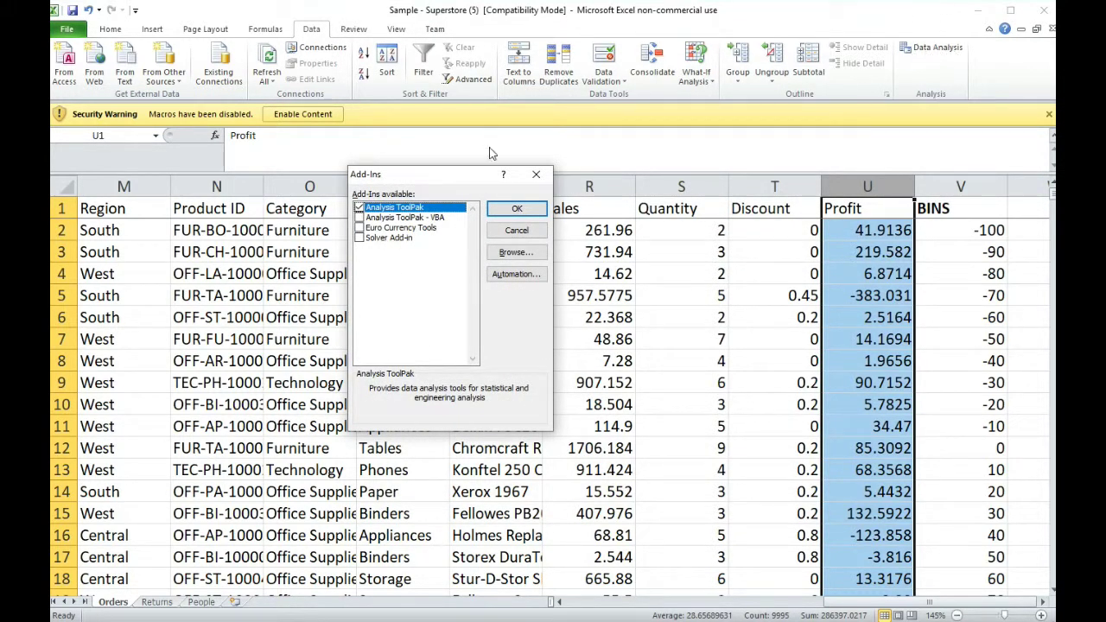
left_click(536, 175)
- Look through the Data Analysis tools and start the Histogram tool
left_click(931, 47)
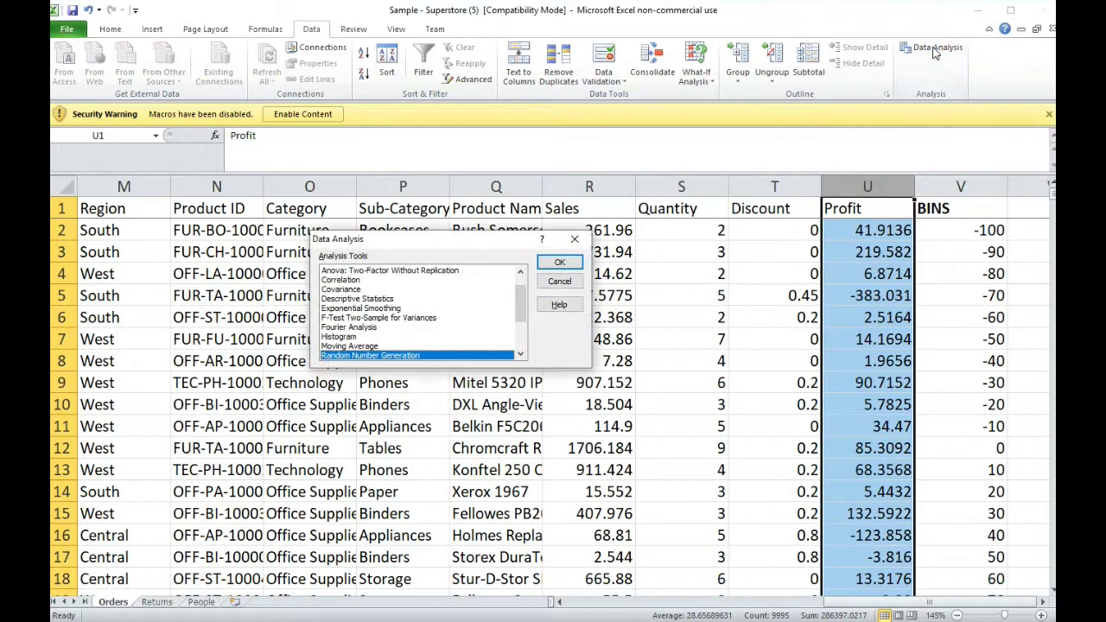
scroll(412, 290, "up", 1)
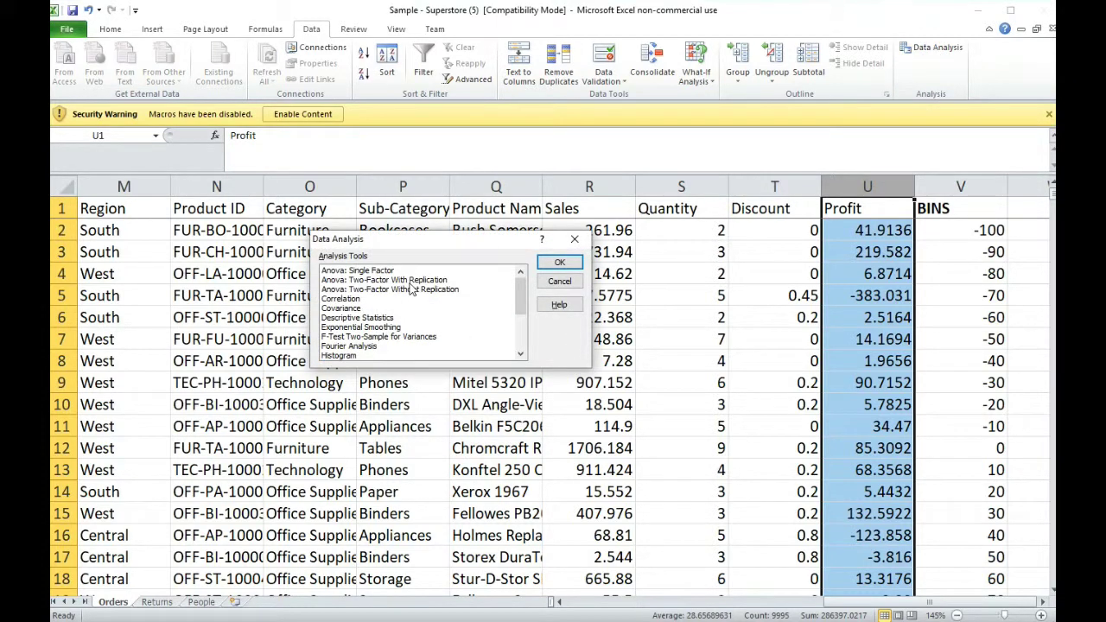
scroll(412, 291, "down", 3)
scroll(412, 290, "up", 3)
scroll(412, 290, "down", 3)
scroll(412, 290, "up", 1)
scroll(412, 291, "down", 1)
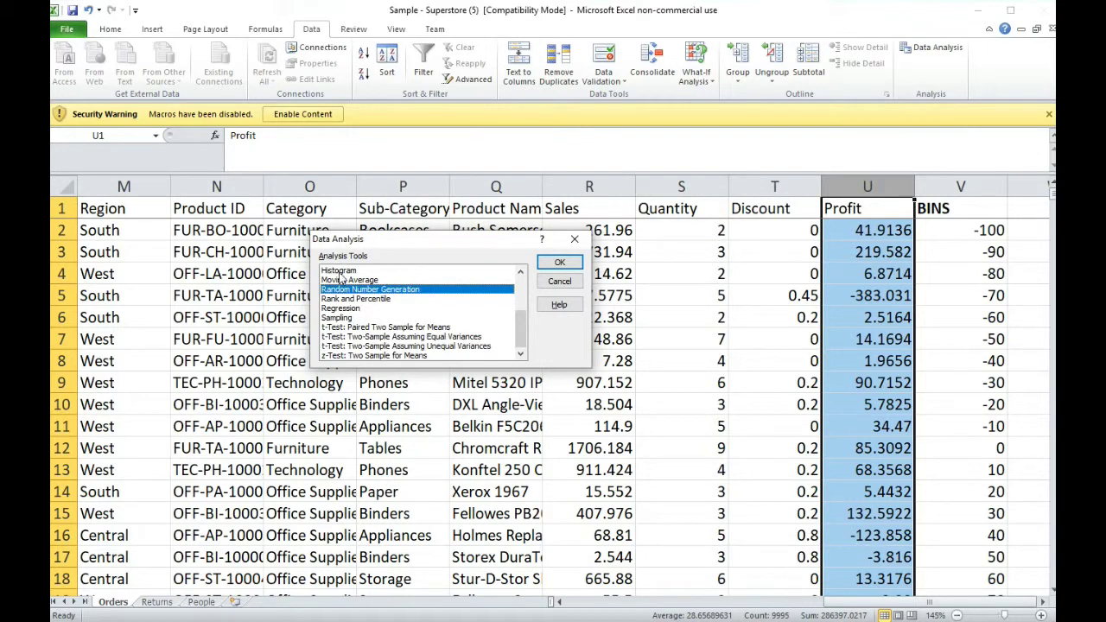
left_click(340, 273)
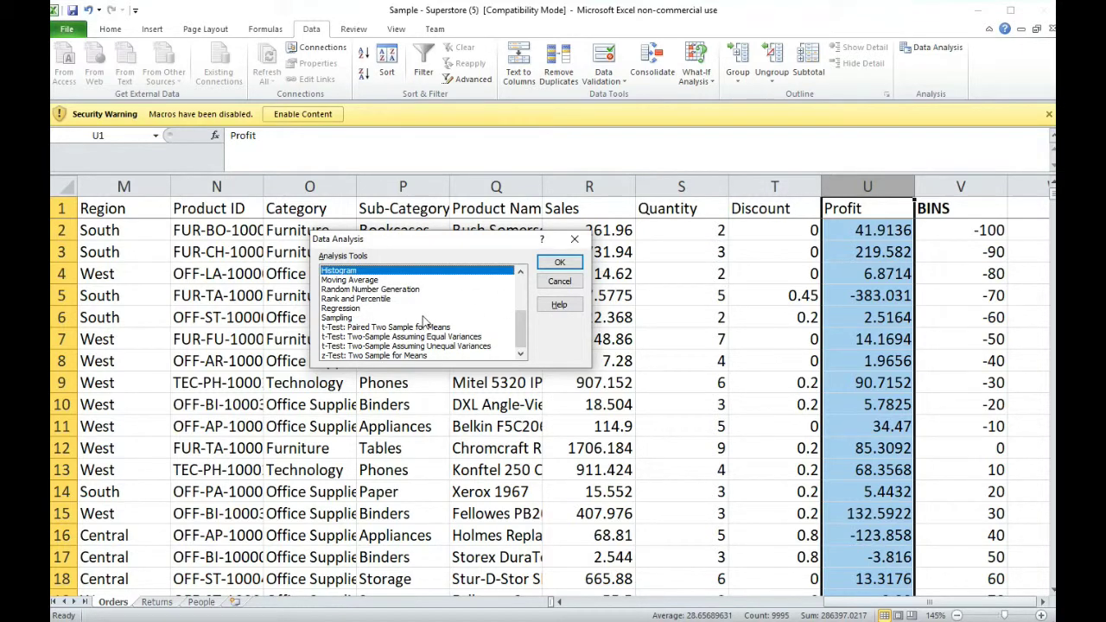
left_click(558, 262)
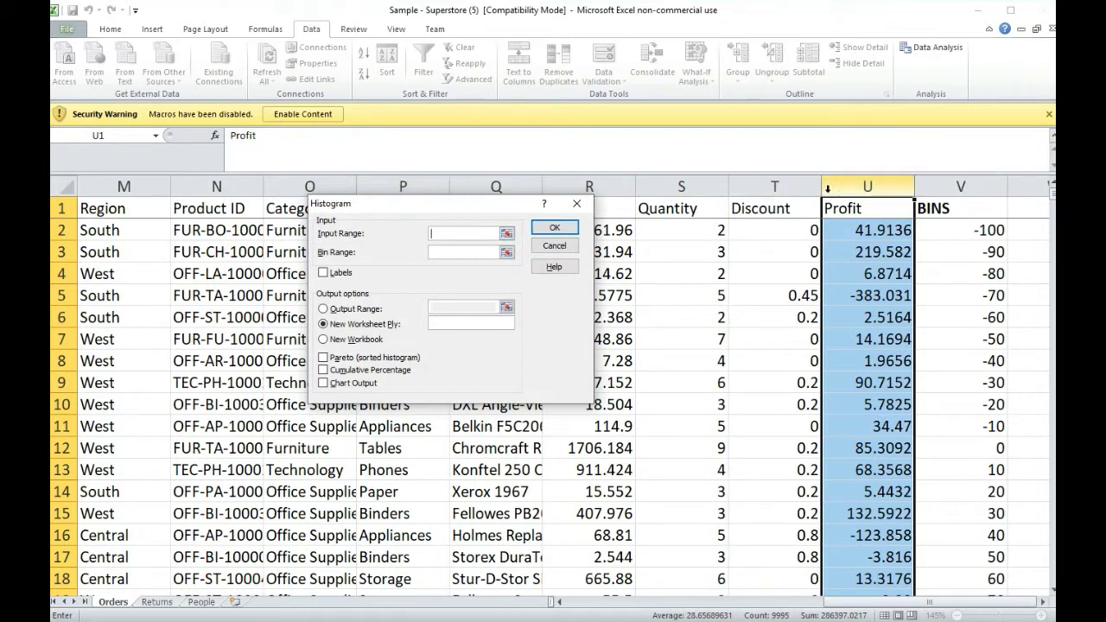
- Set the histogram's input range to $U$2:U$9995 and its bin range to $V$2:$V$22
left_click(506, 234)
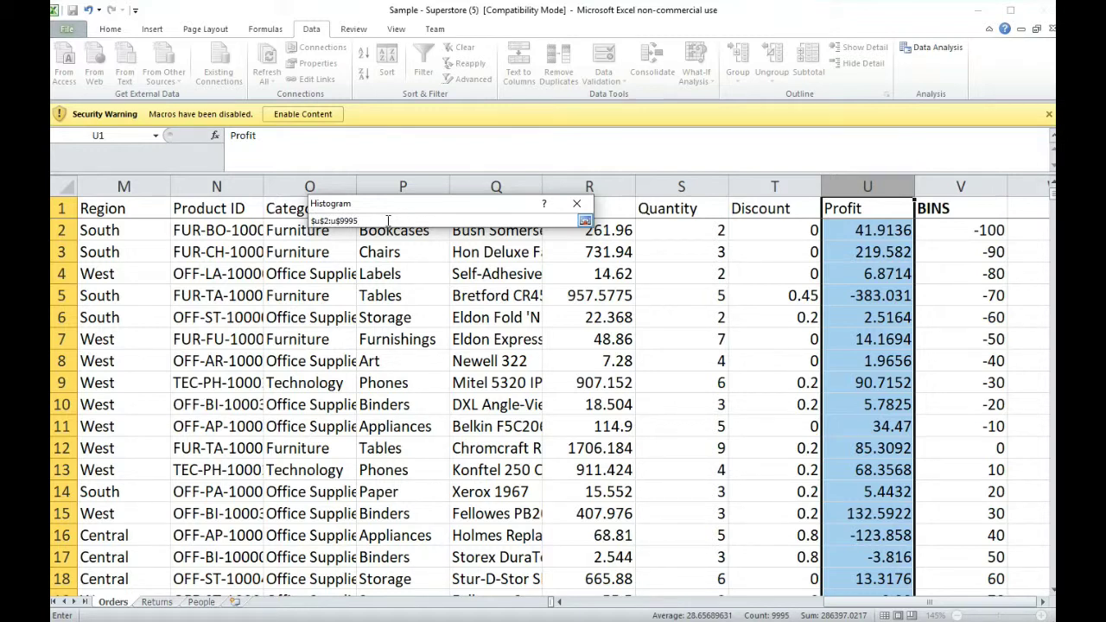
left_click(585, 220)
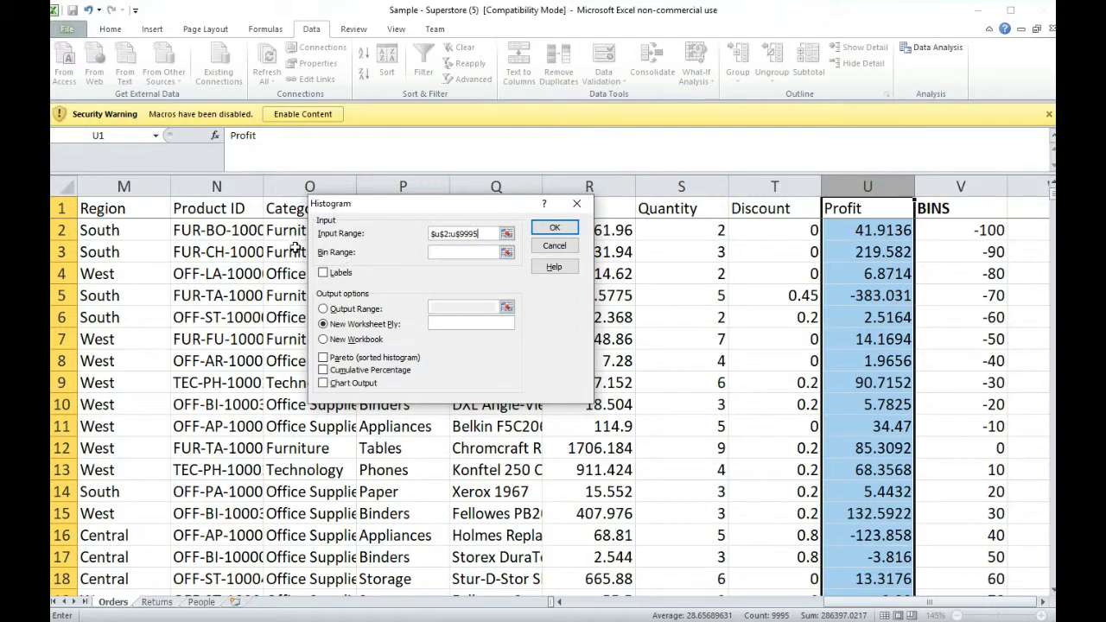
left_click(506, 253)
left_click_drag(982, 232, 985, 557)
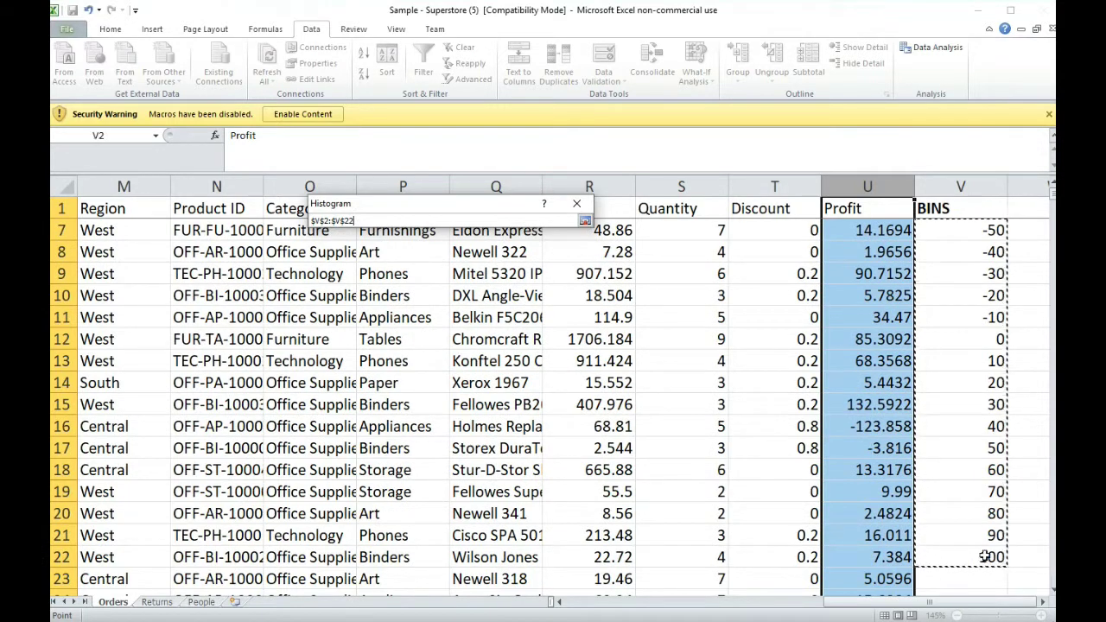
left_click(585, 221)
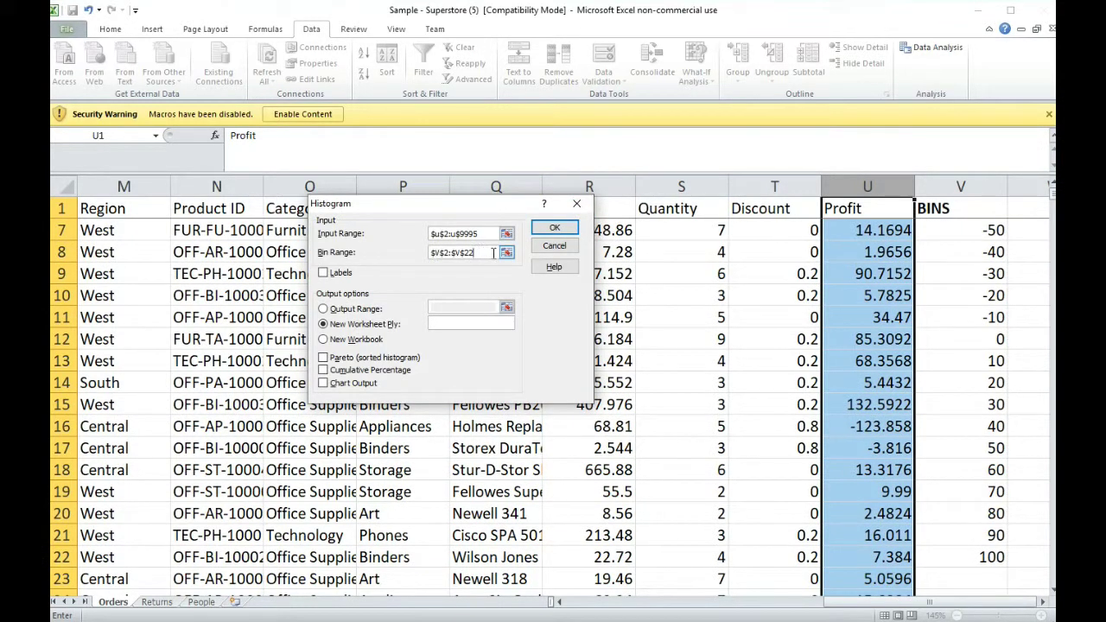
- Turn on Labels and Chart Output and generate the histogram on a new worksheet, dismissing the warning
left_click(323, 274)
left_click(322, 385)
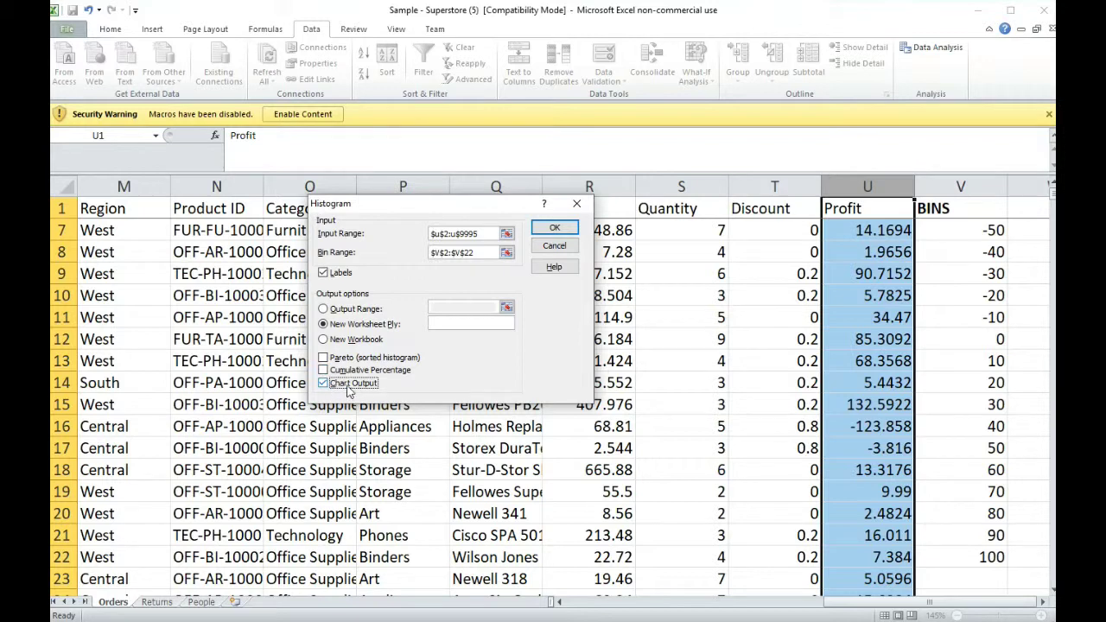
left_click(554, 230)
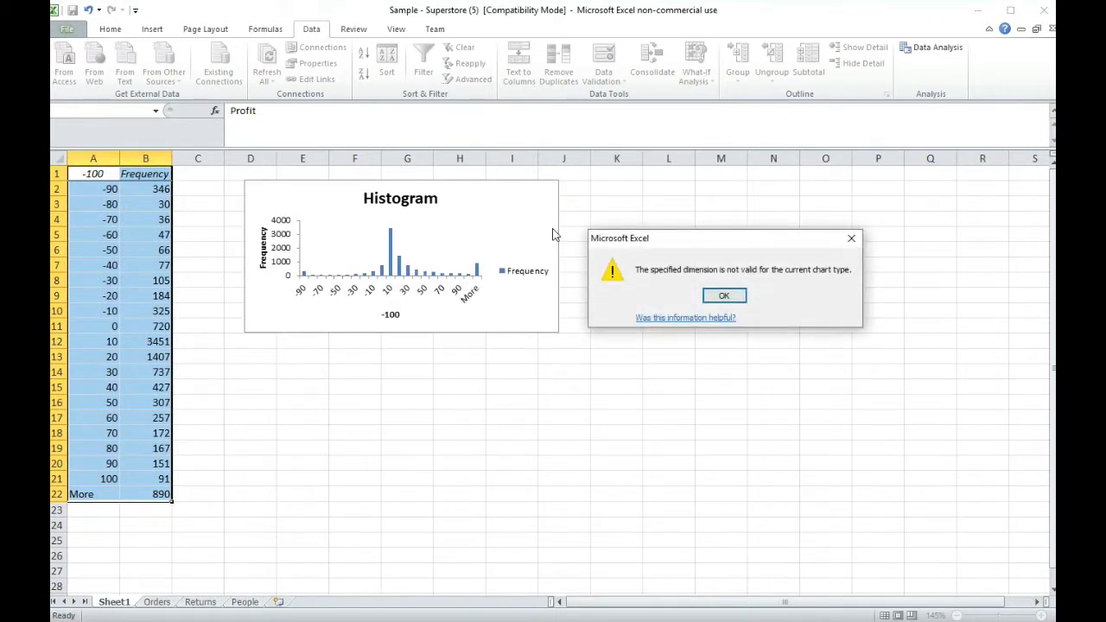
left_click(724, 296)
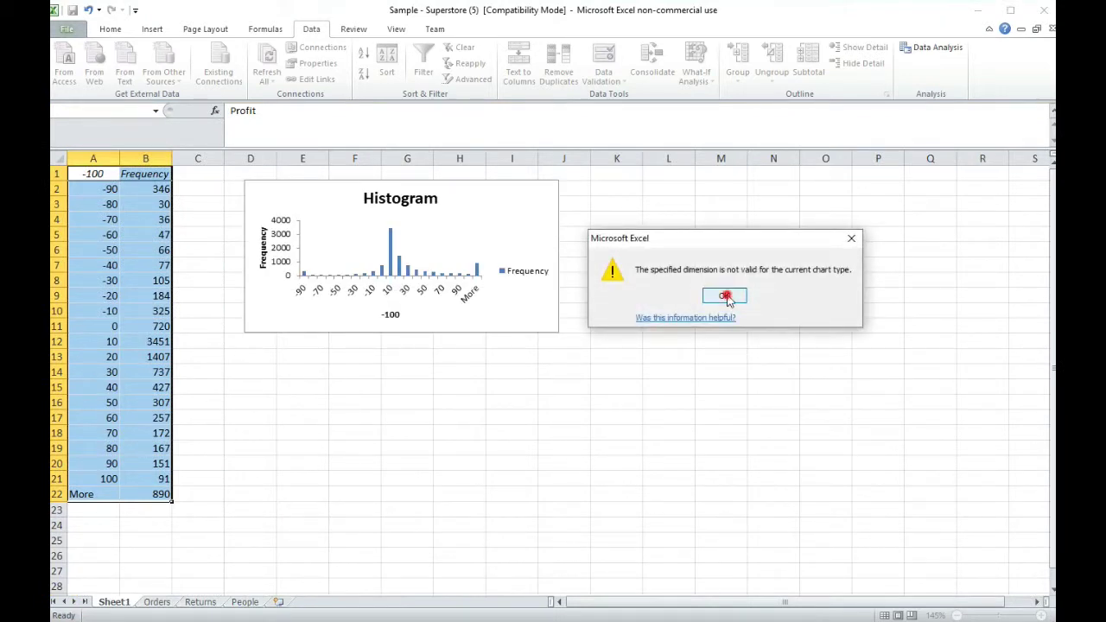
- Enlarge the histogram chart to reach about column L and row 22, and inspect its bars
left_click(507, 313)
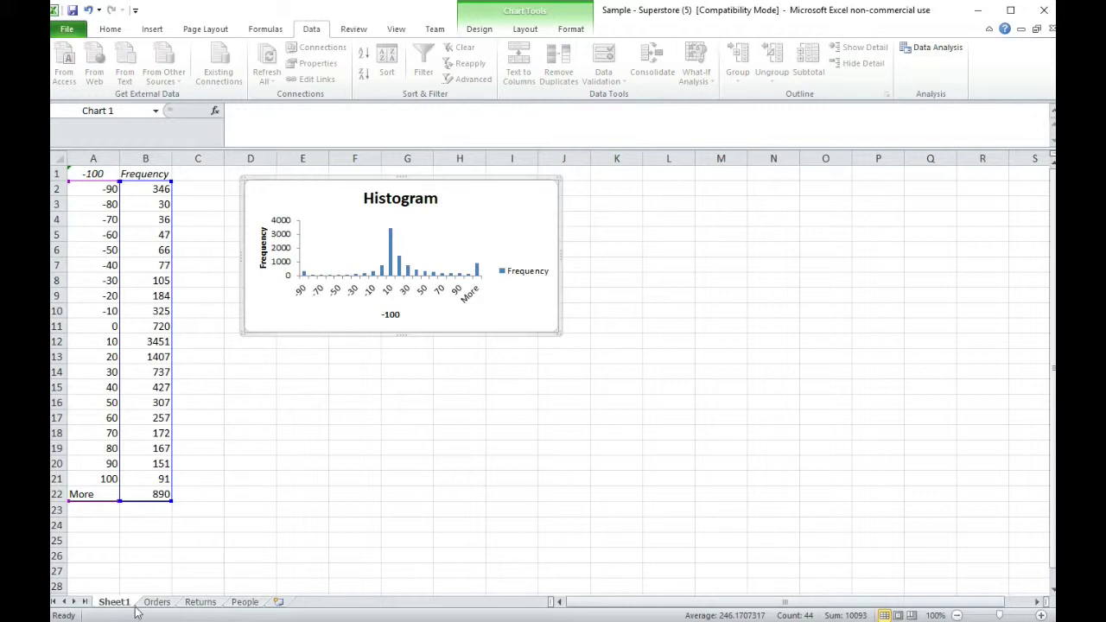
left_click_drag(557, 332, 674, 498)
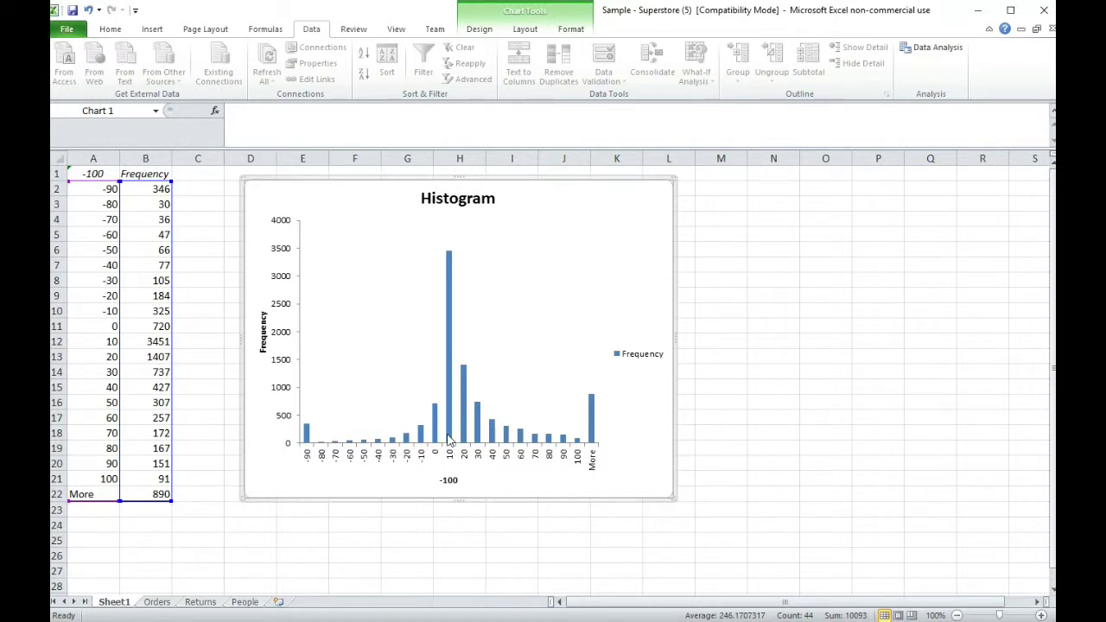
mouse_move(448, 274)
mouse_move(306, 440)
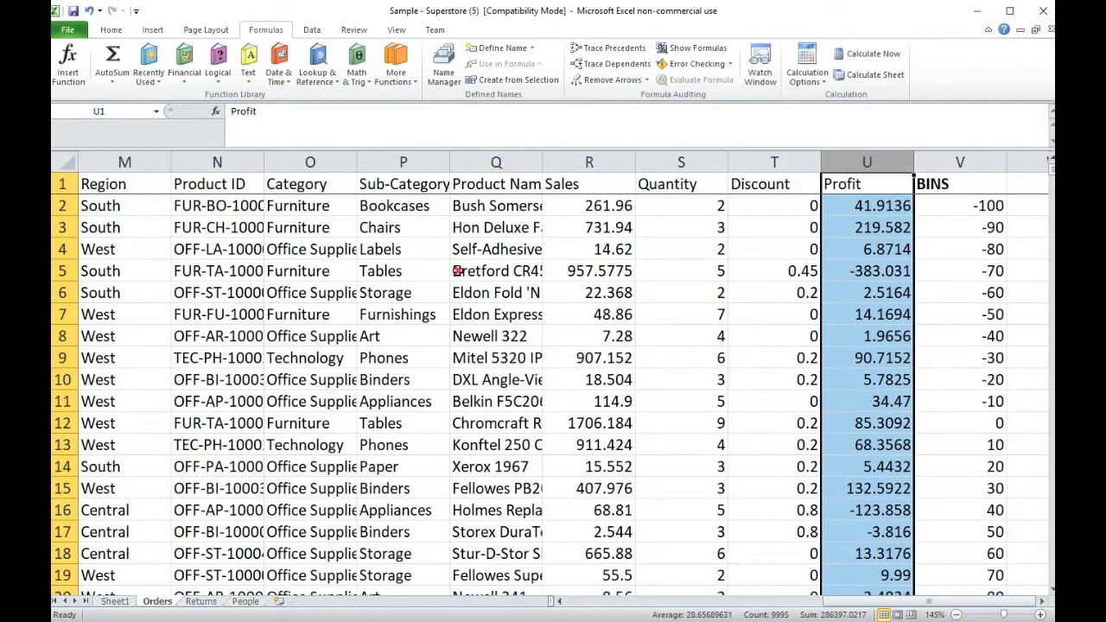
- Examine the product sub-categories listed down the Sub-Category column of the Orders sheet
left_click(455, 270)
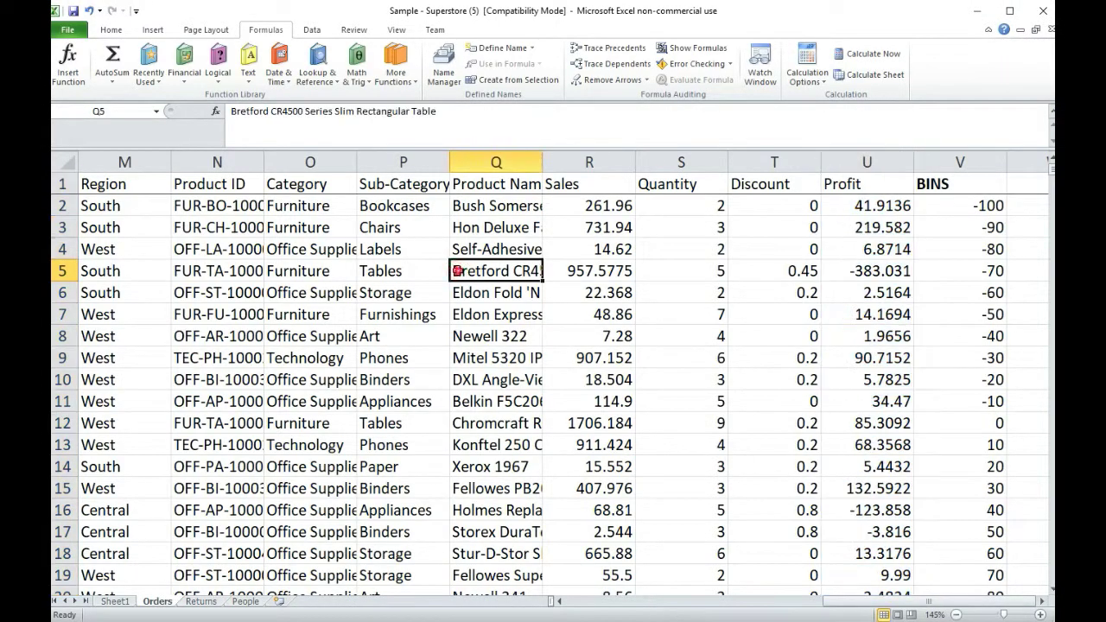
left_click(400, 161)
scroll(371, 298, "down", 6)
scroll(372, 298, "up", 6)
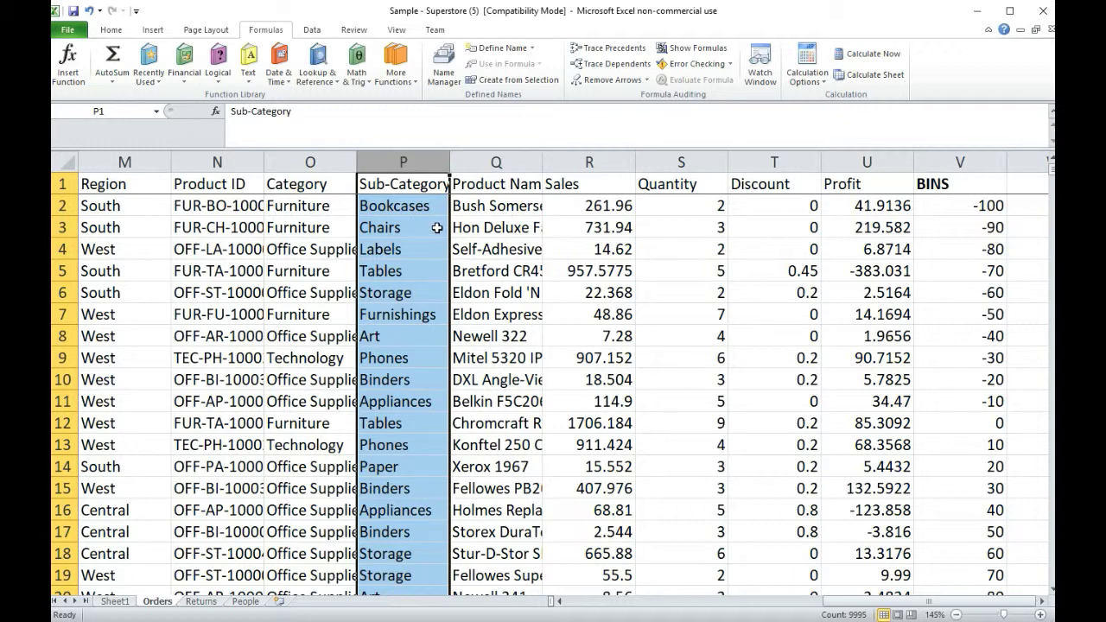
left_click(384, 208)
key("Down")
key("Down")
key("Down")
left_click(390, 207)
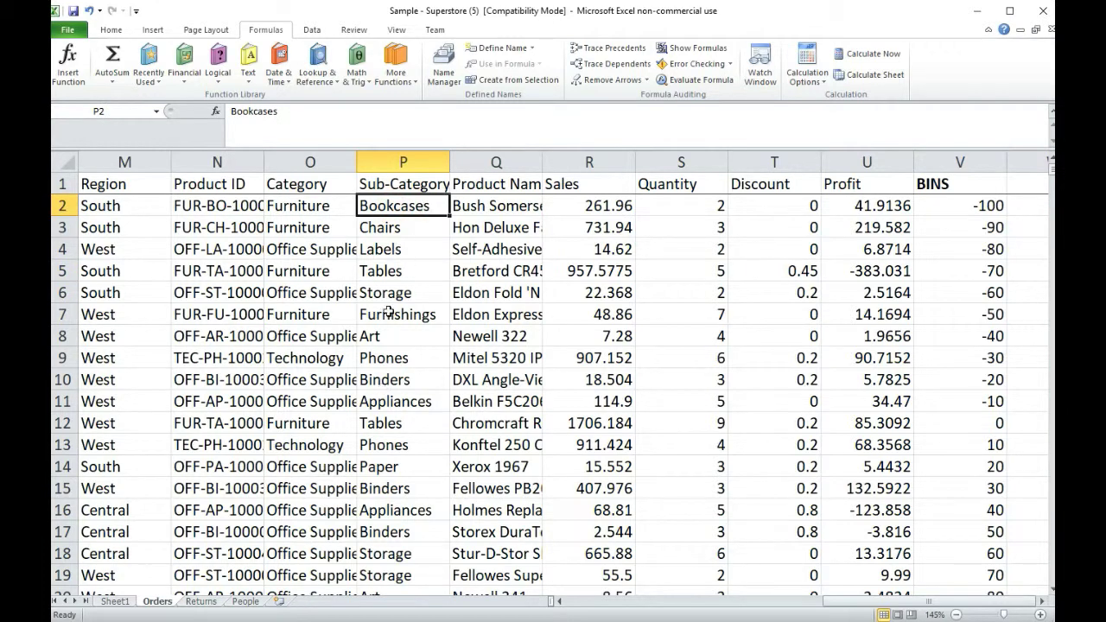
left_click(386, 404)
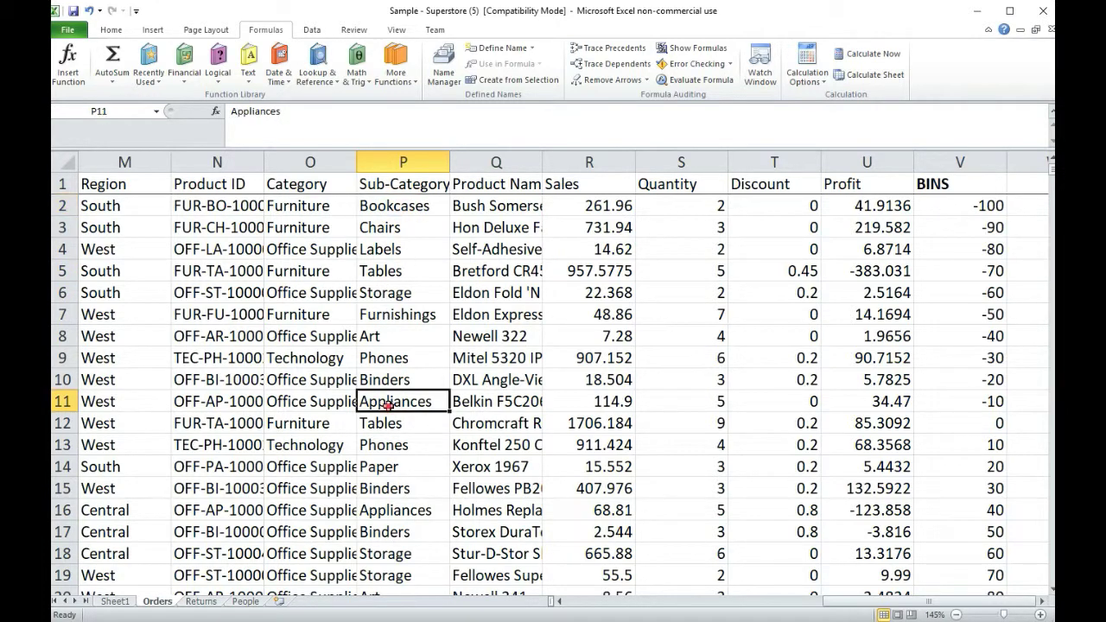
left_click(399, 507)
scroll(414, 508, "down", 2)
left_click(393, 422)
left_click(397, 444)
scroll(406, 466, "down", 4)
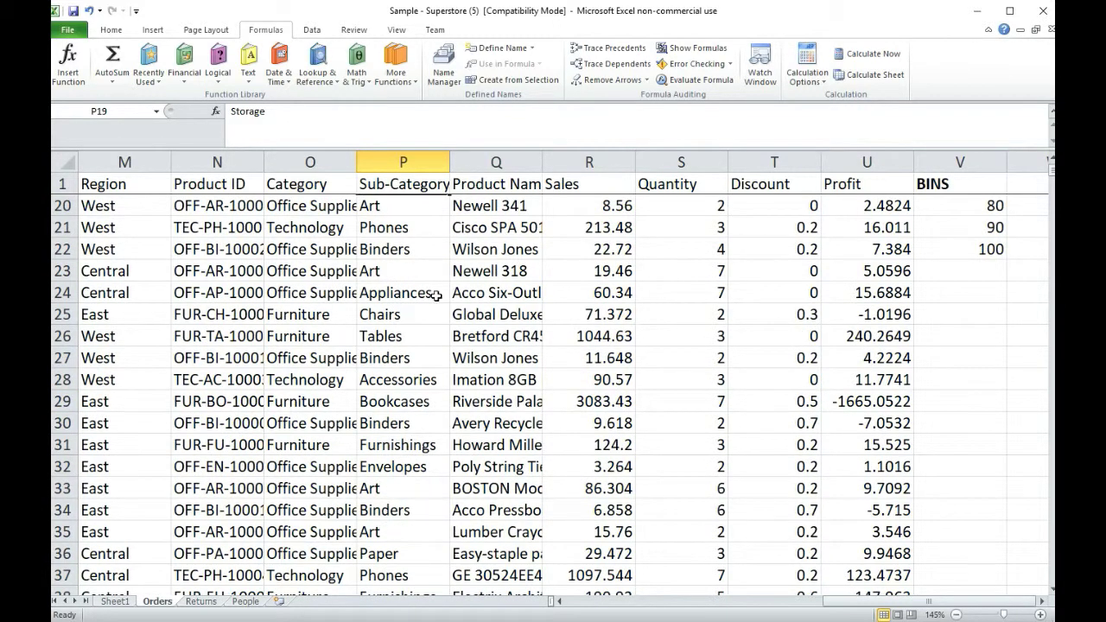
scroll(396, 305, "up", 6)
- Go through the first five Sub-Category entries, from Bookcases in P2 to Storage in P6
left_click(403, 207)
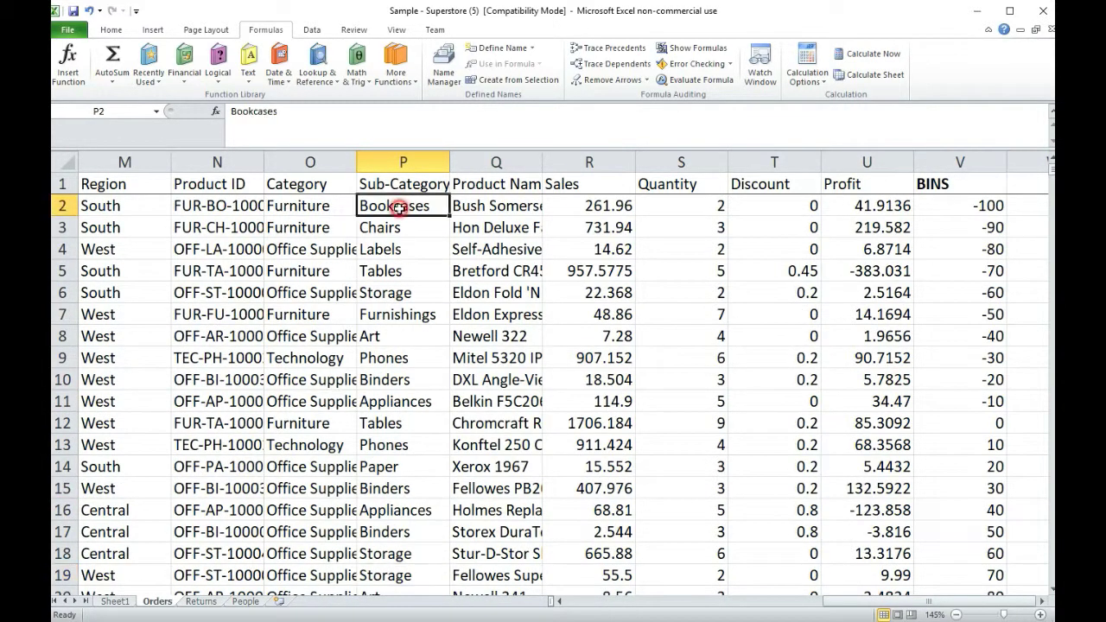
mouse_move(1051, 169)
left_mouse_down()
mouse_move(1051, 591)
mouse_move(1050, 169)
left_mouse_up()
left_click(372, 229)
left_click(378, 249)
left_click(393, 273)
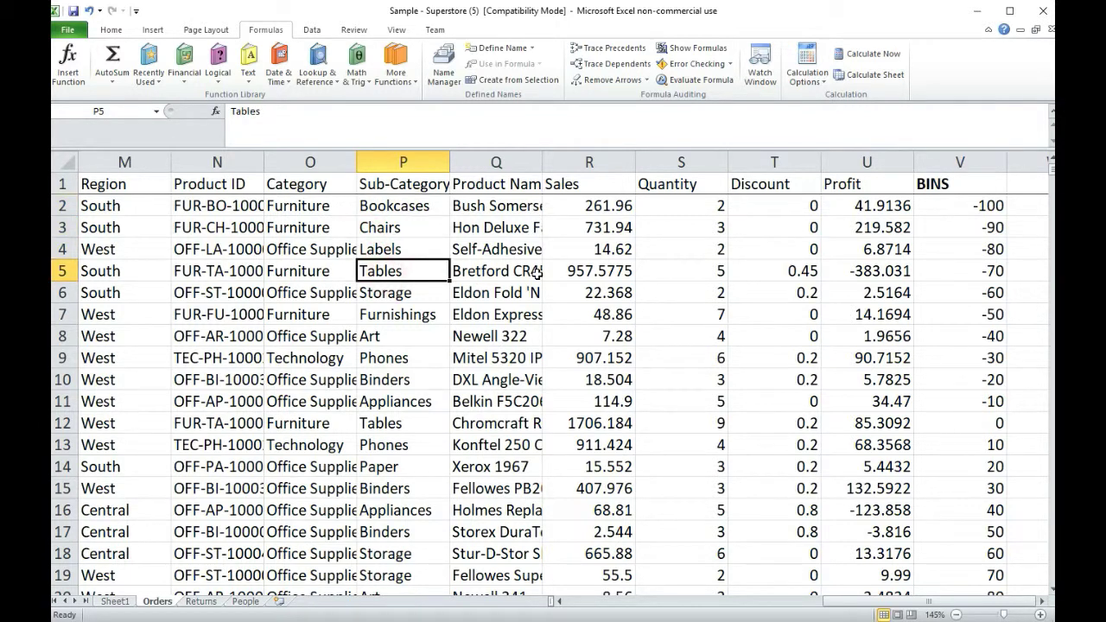
left_click(381, 292)
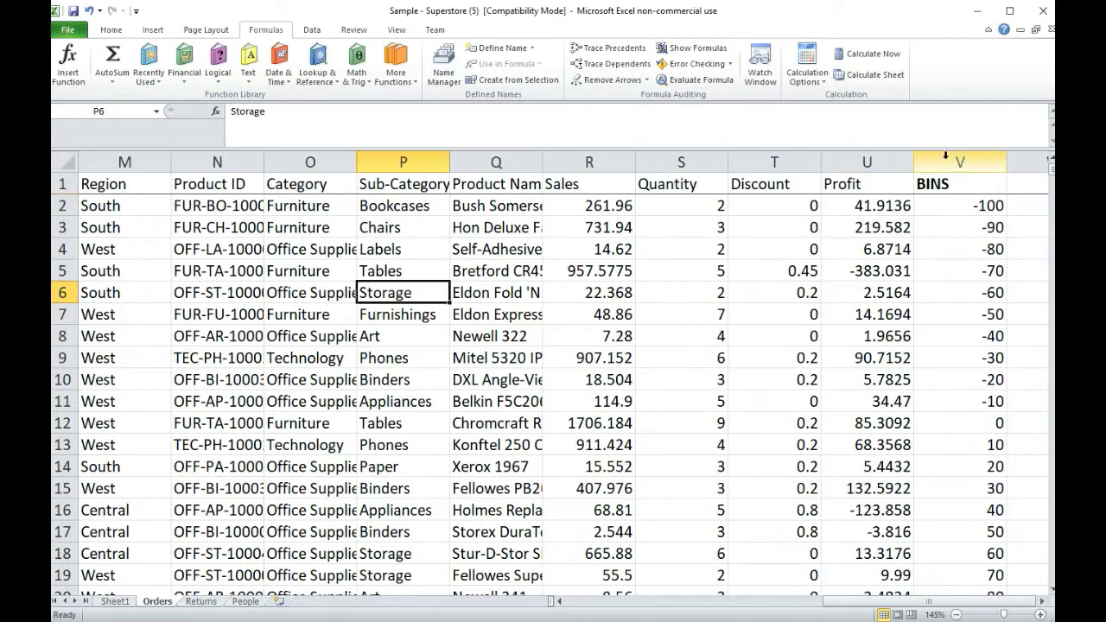
- Clear the contents of columns Q through V on the Orders sheet, from Product Name to BINS
left_click_drag(956, 162, 505, 151)
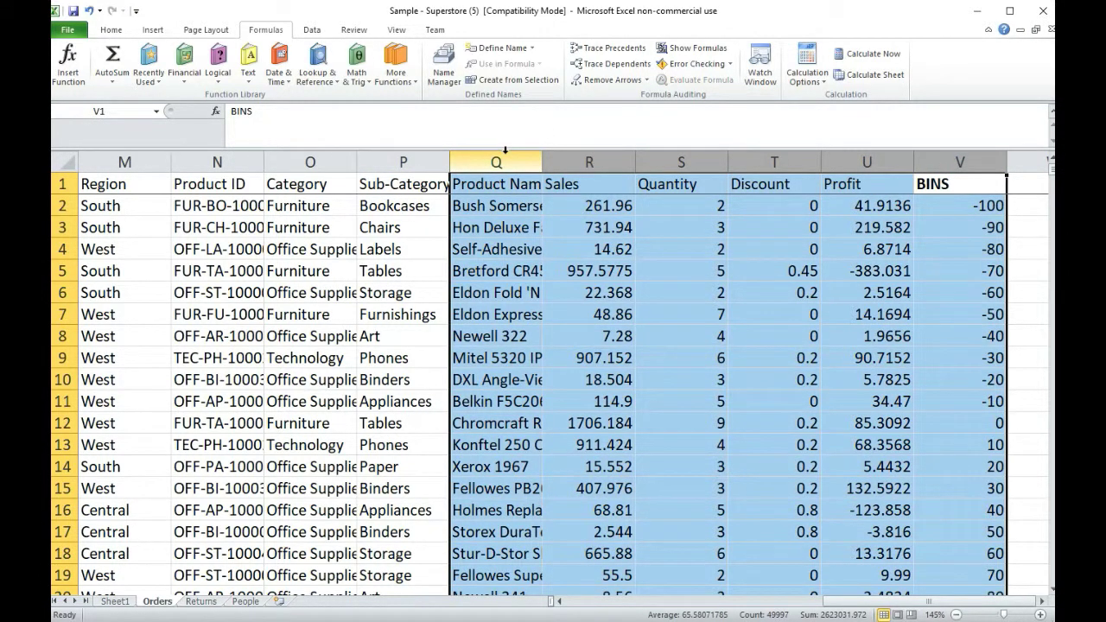
key("Delete")
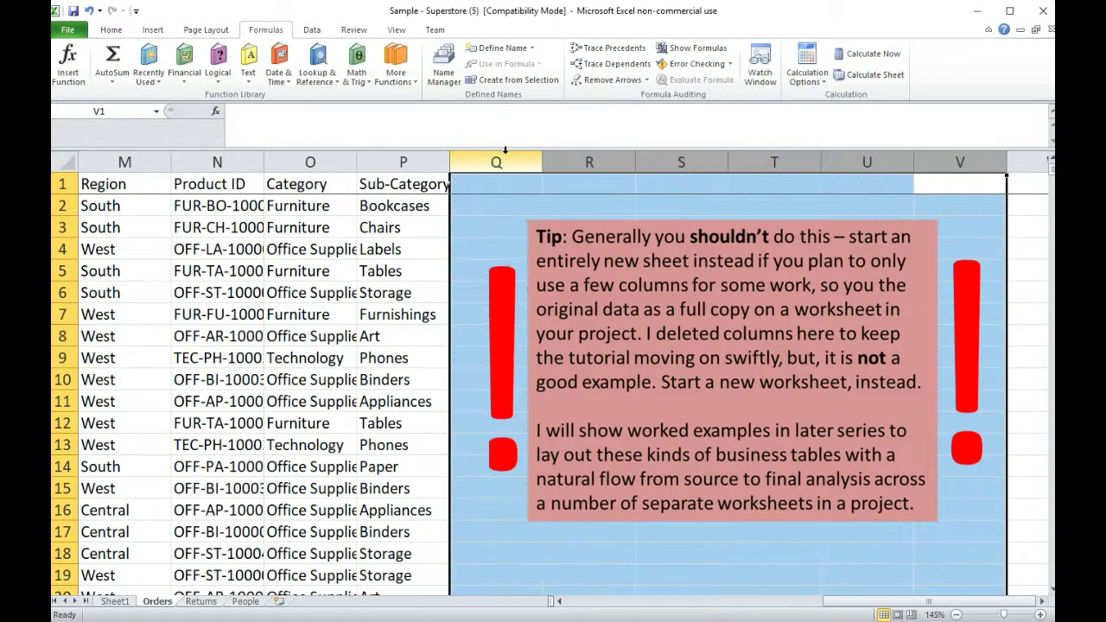
left_click(394, 203)
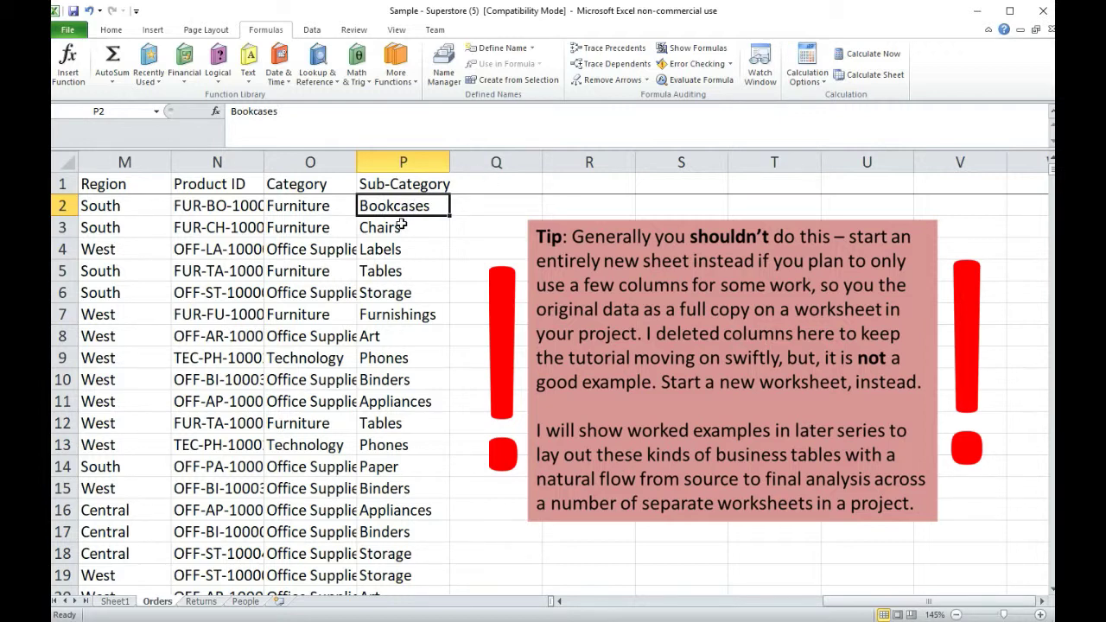
left_click(396, 268)
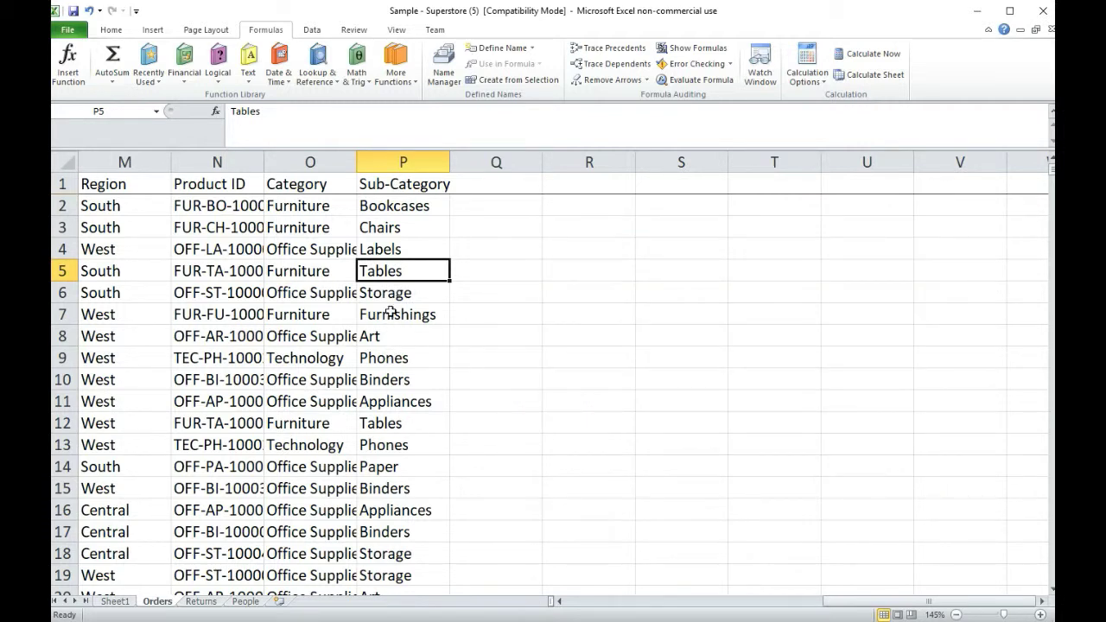
- Start an Advanced Filter on the Sub-Category column and set its list range to $P$1:$P$9995, covering the header through the last record
left_click(384, 163)
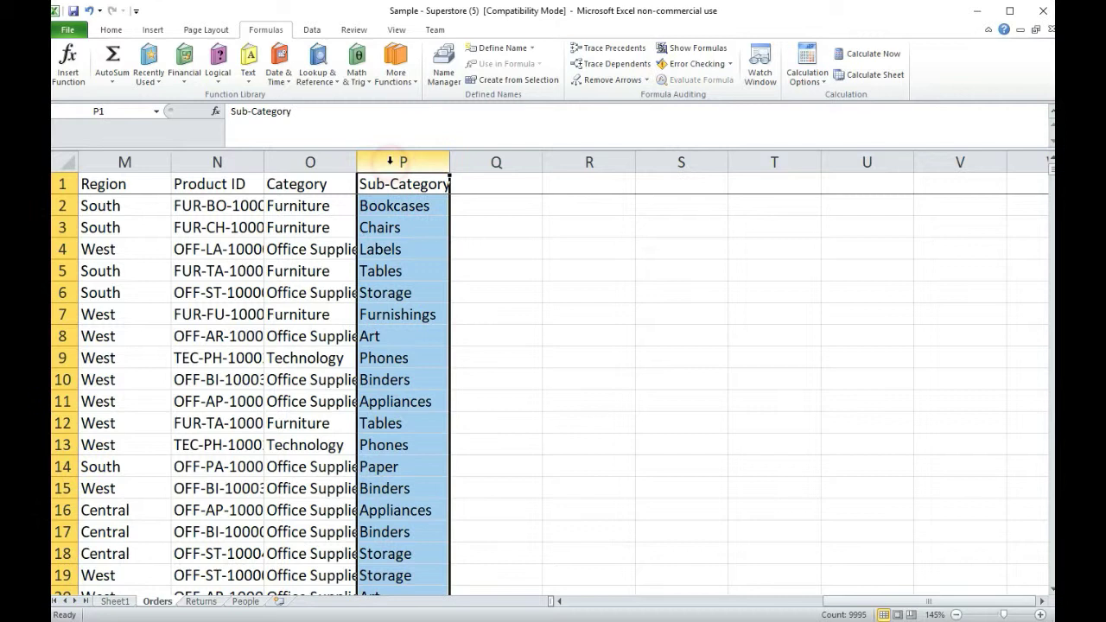
left_click(111, 29)
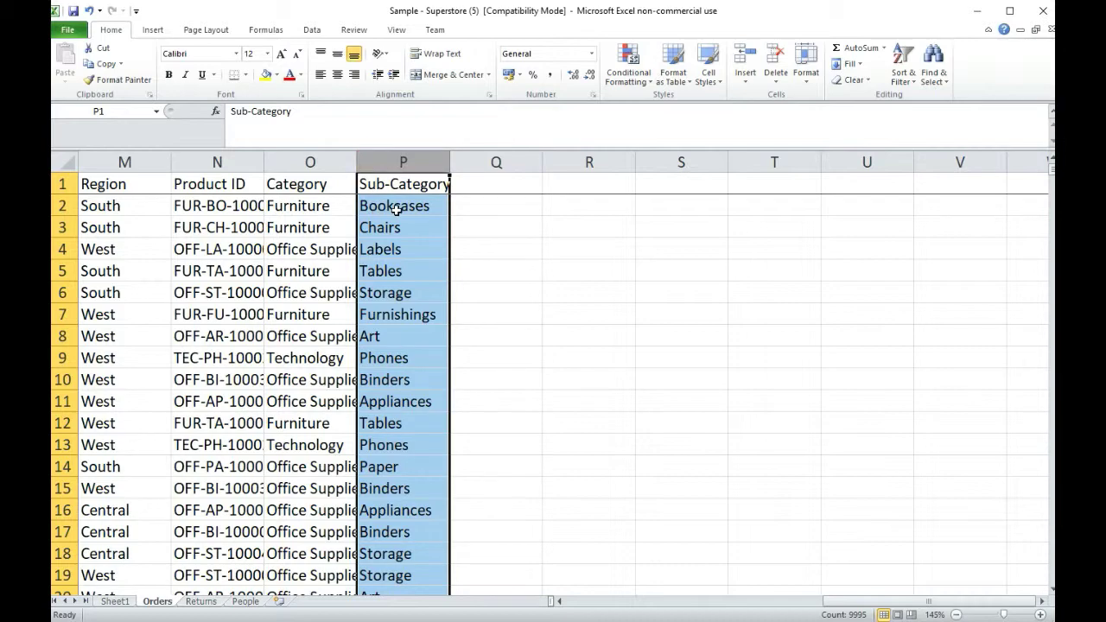
left_click_drag(1050, 175, 1050, 602)
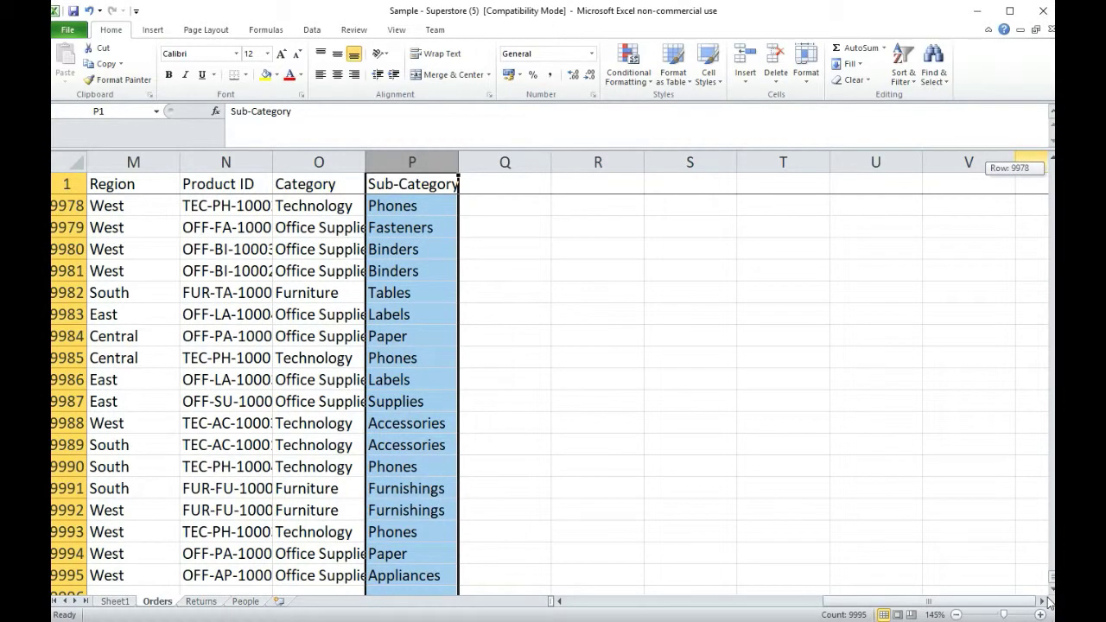
left_click_drag(1048, 602, 1048, 177)
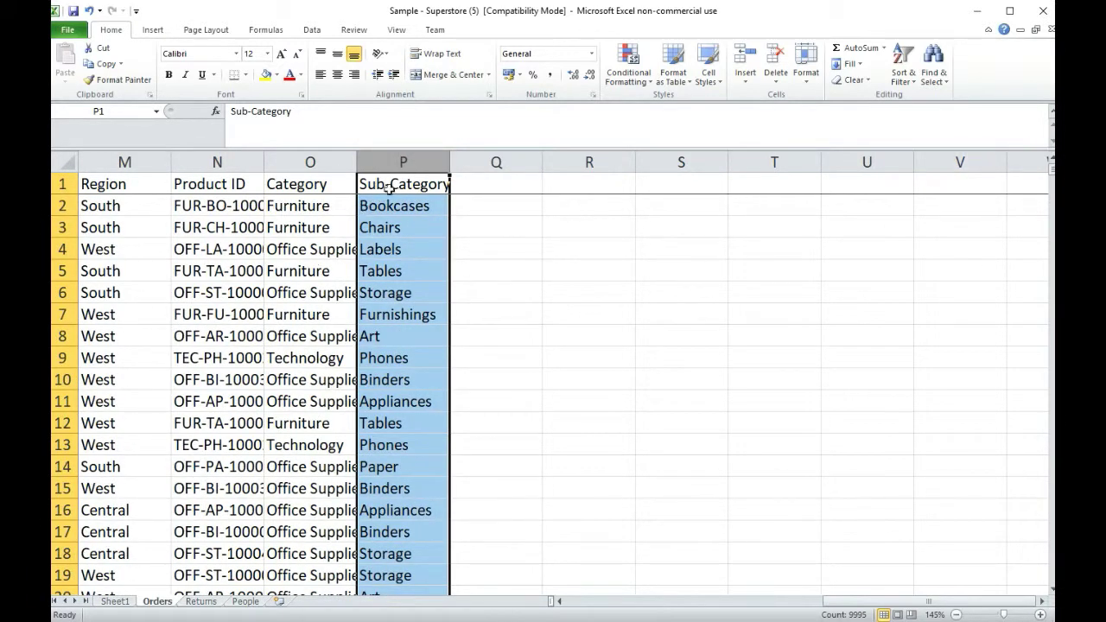
left_click(312, 30)
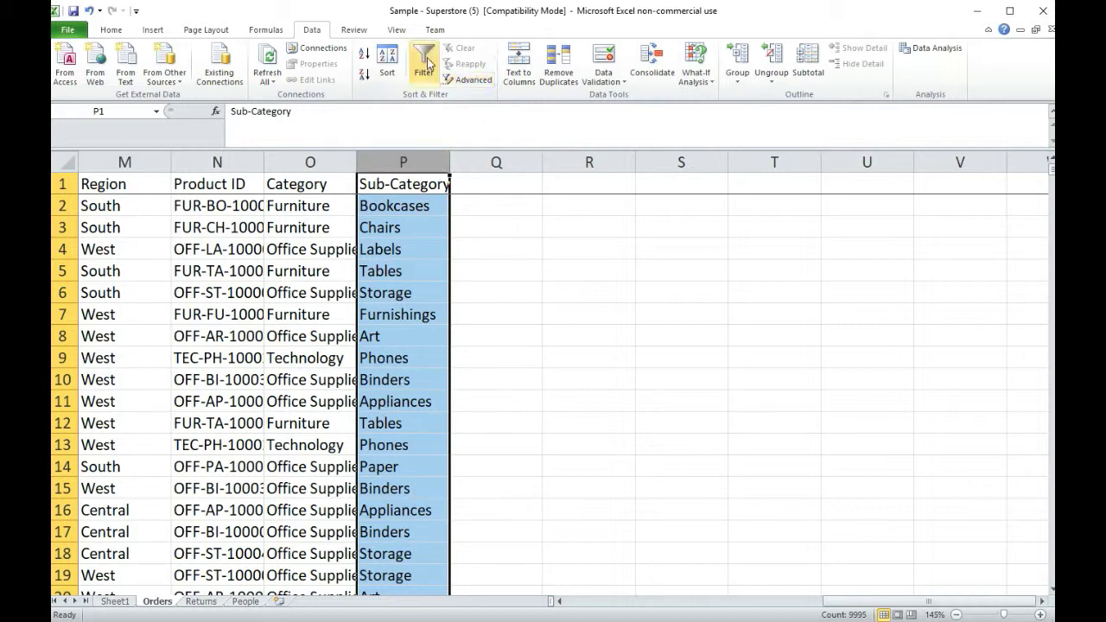
left_click(474, 81)
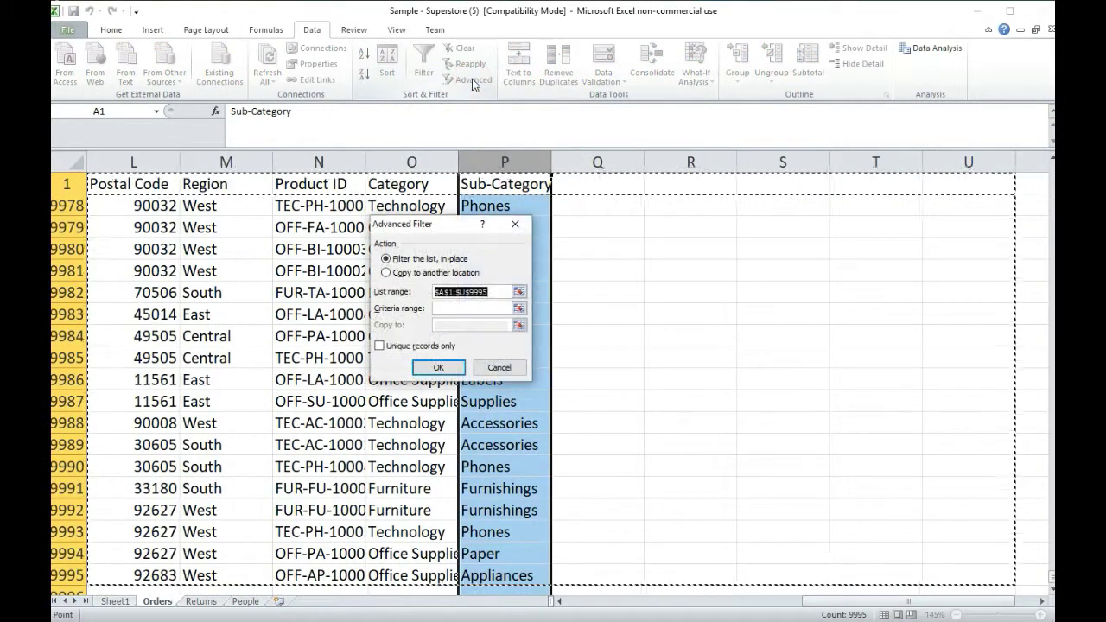
left_click(518, 291)
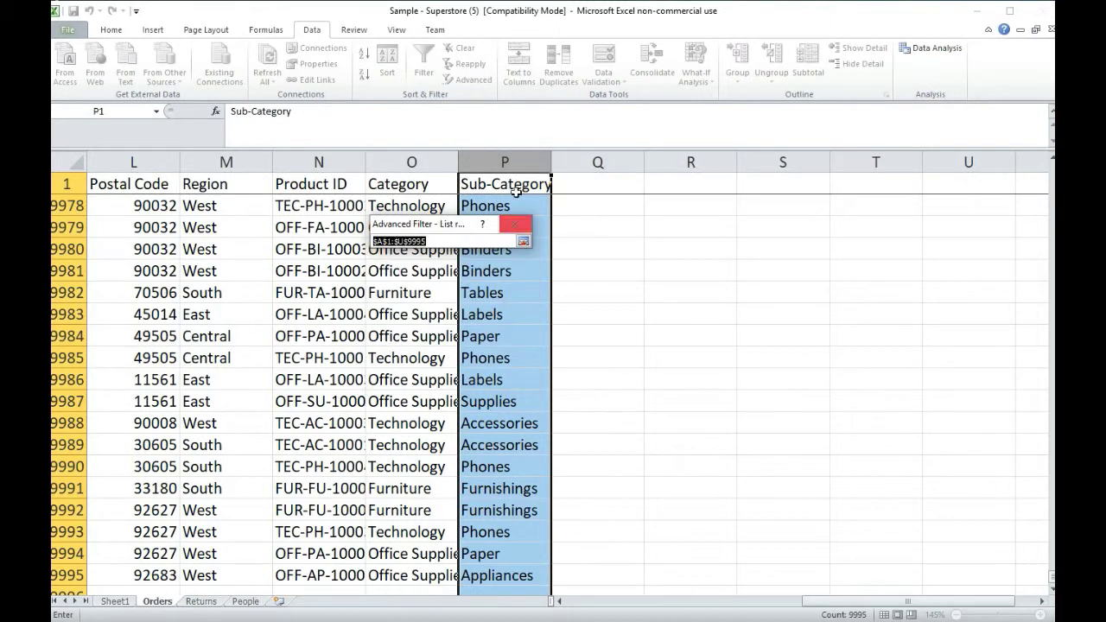
left_click(493, 158)
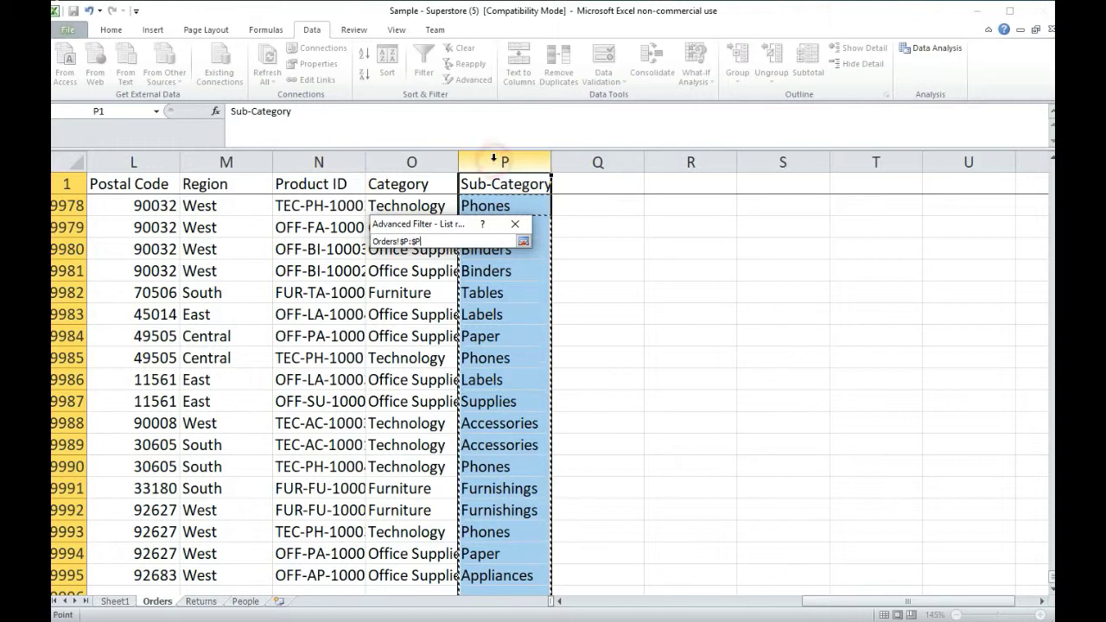
left_click_drag(433, 242, 355, 229)
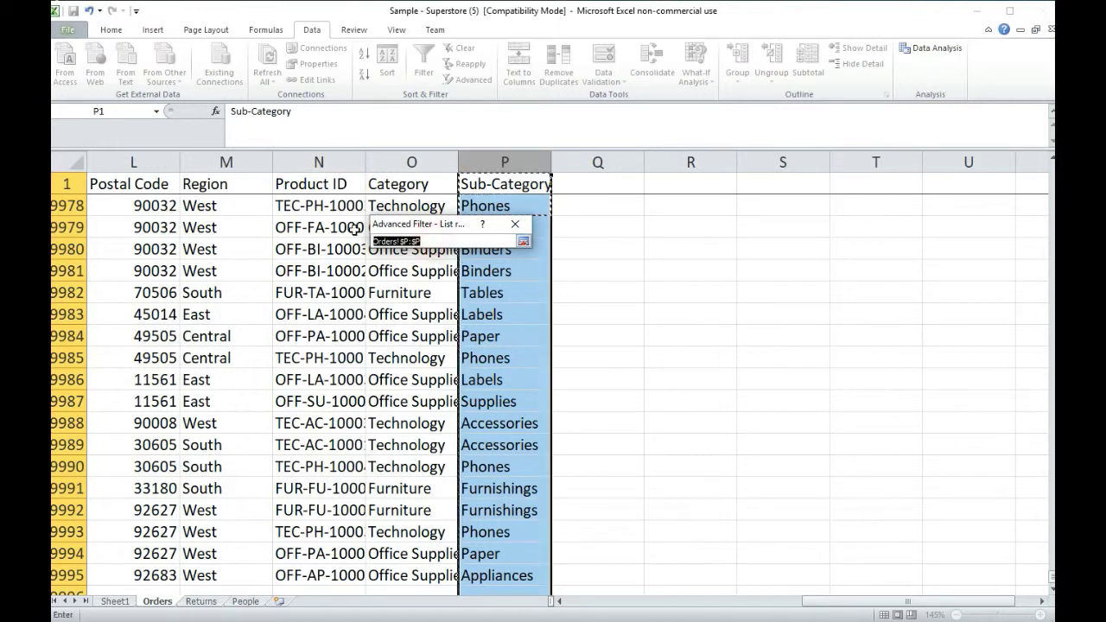
type("$p$1:$p$")
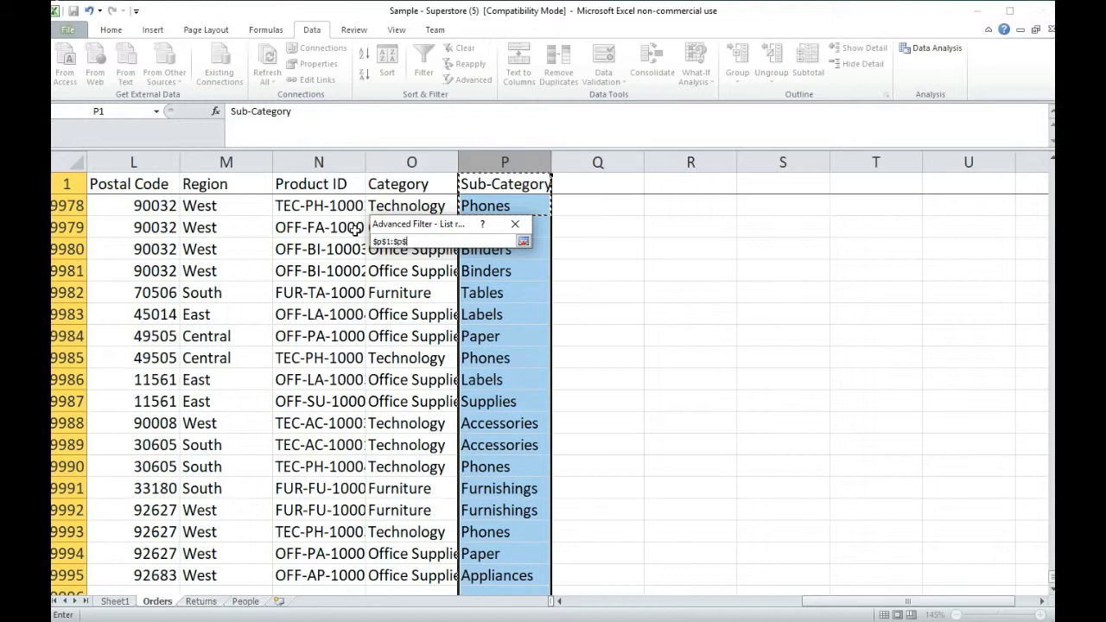
type("9995")
left_click(523, 241)
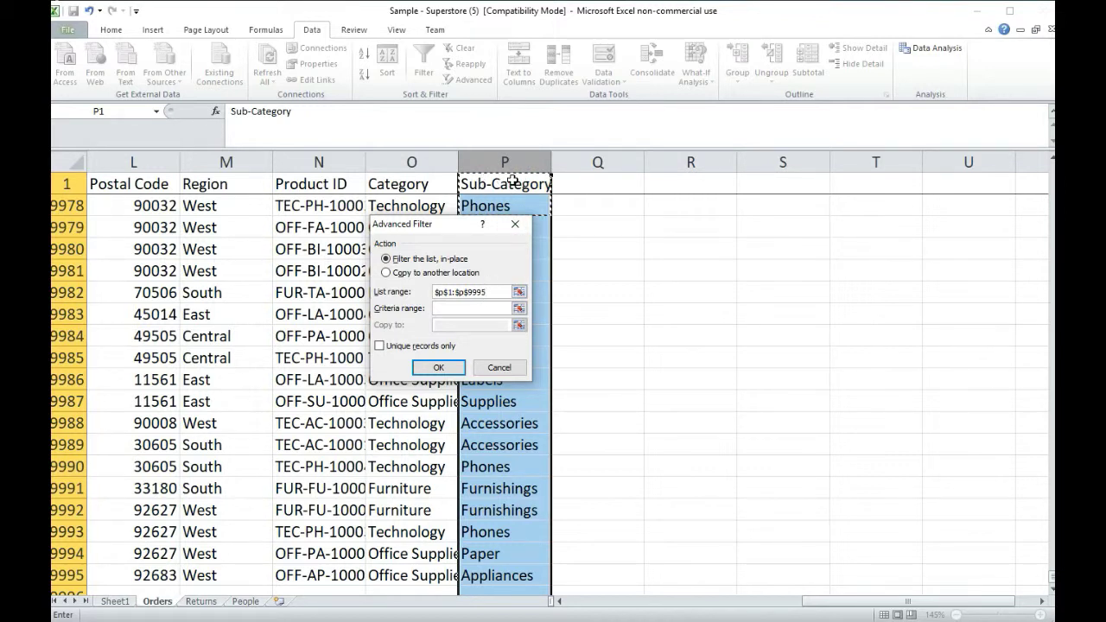
- Set the Advanced Filter to copy its results to another location, leaving the criteria range empty
scroll(512, 206, "up", 7)
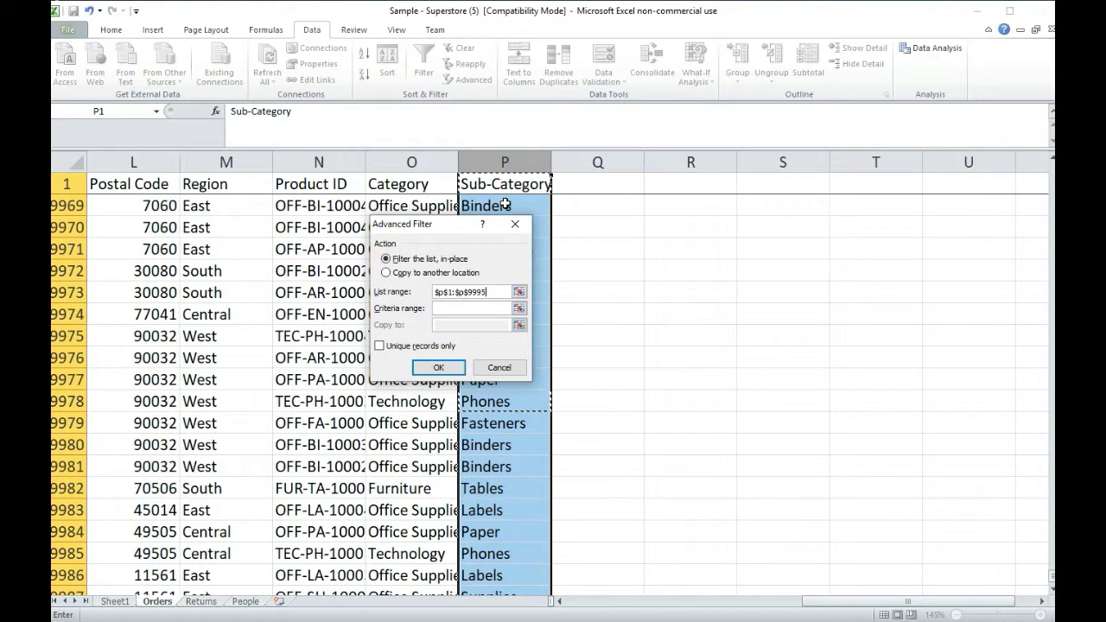
left_click_drag(1052, 578, 1052, 157)
left_click_drag(432, 226, 625, 228)
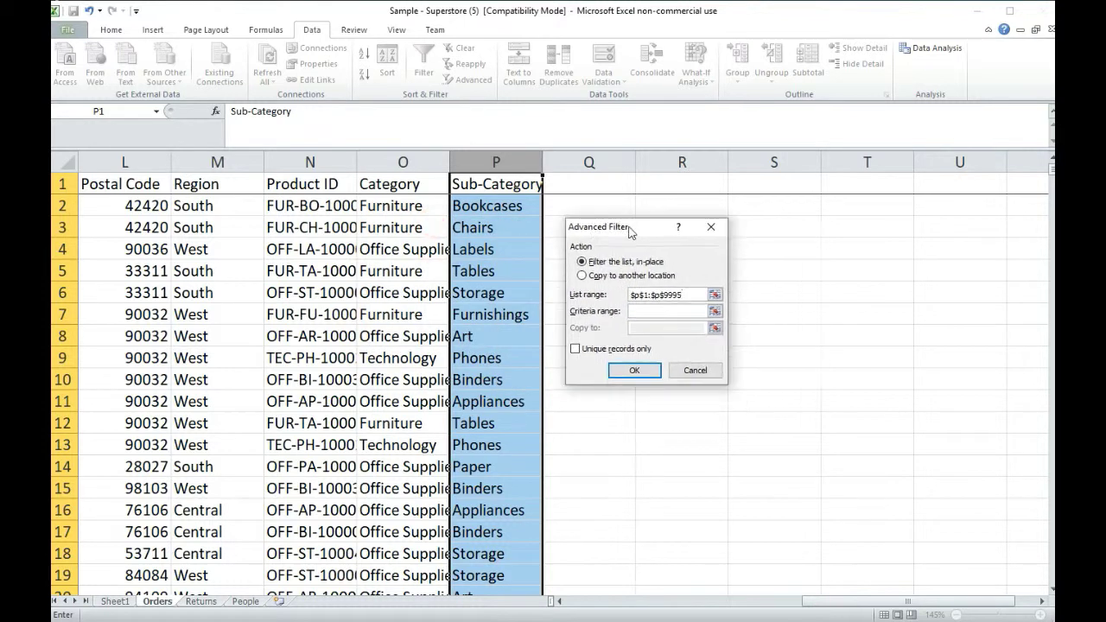
left_click_drag(648, 294, 632, 294)
left_click(641, 294)
left_click(582, 275)
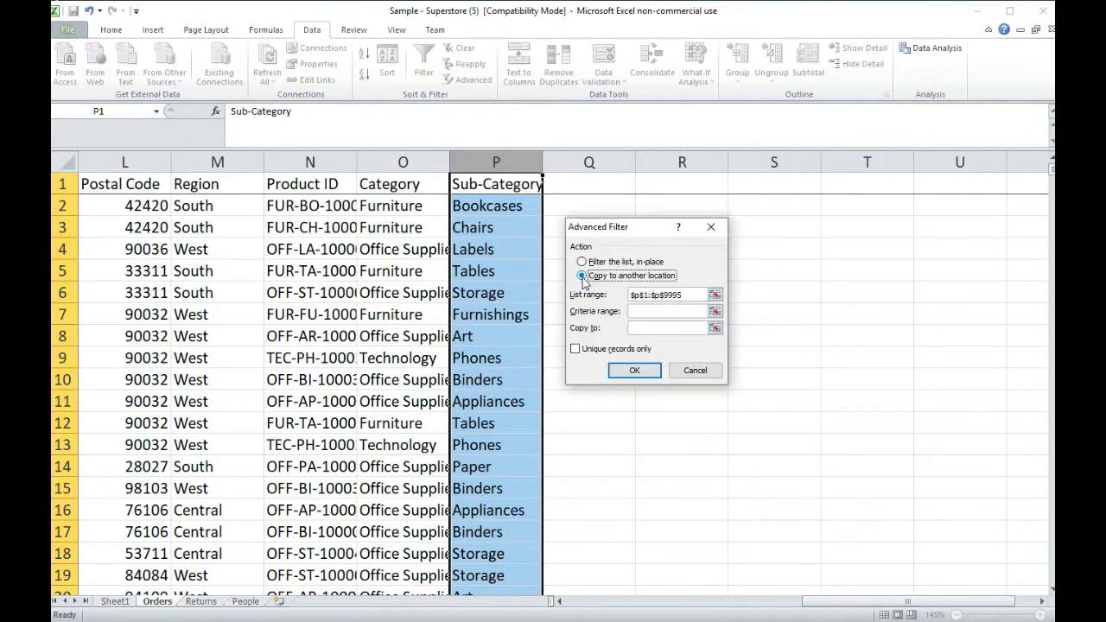
left_click(714, 311)
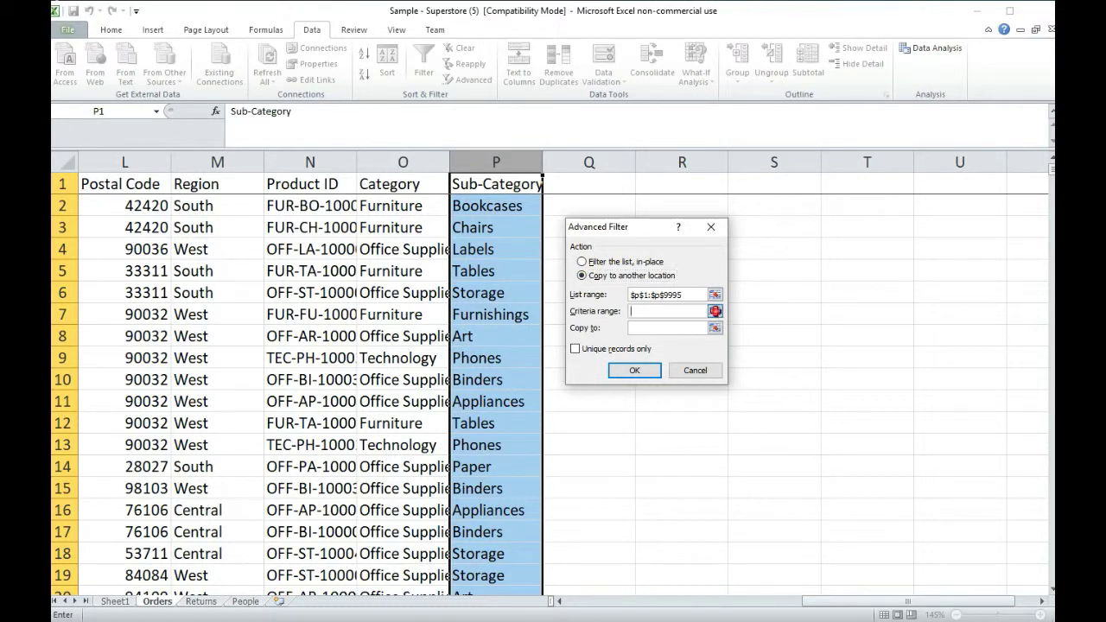
left_click(719, 243)
- Choose cell R1 on the Orders sheet as the copy destination and run the filter without the unique records option
left_click(716, 329)
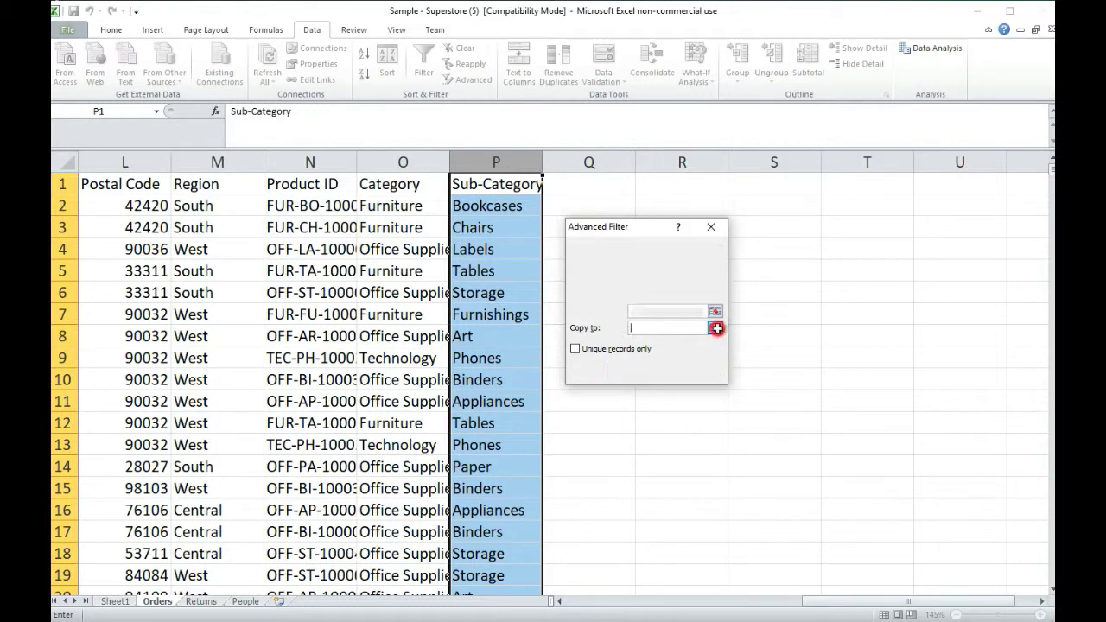
left_click(688, 181)
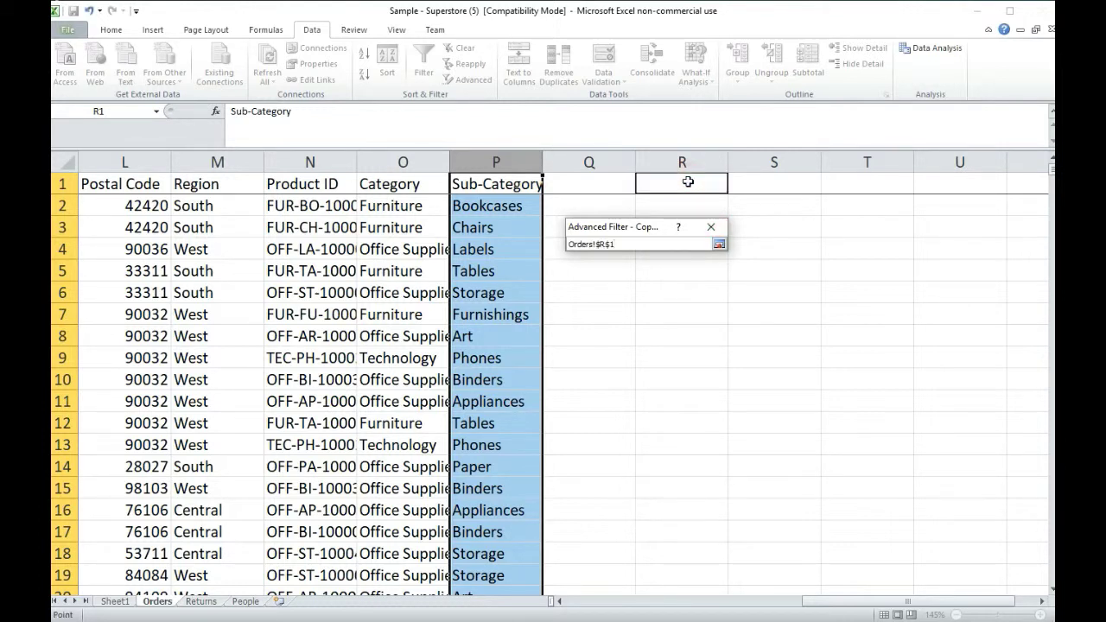
left_click_drag(596, 243, 569, 245)
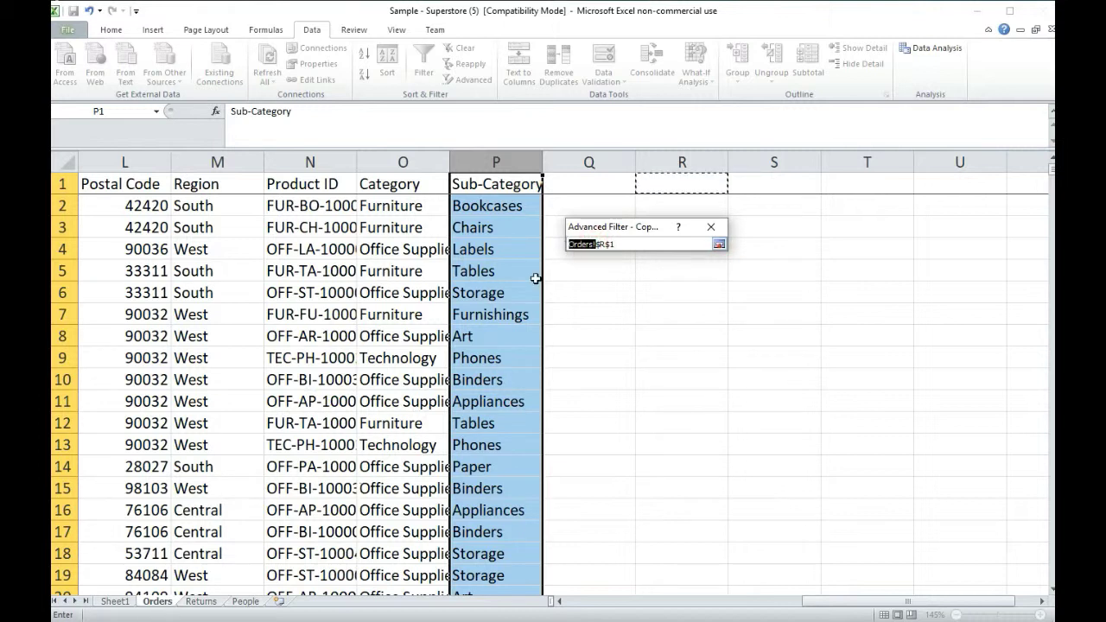
left_click_drag(617, 244, 602, 243)
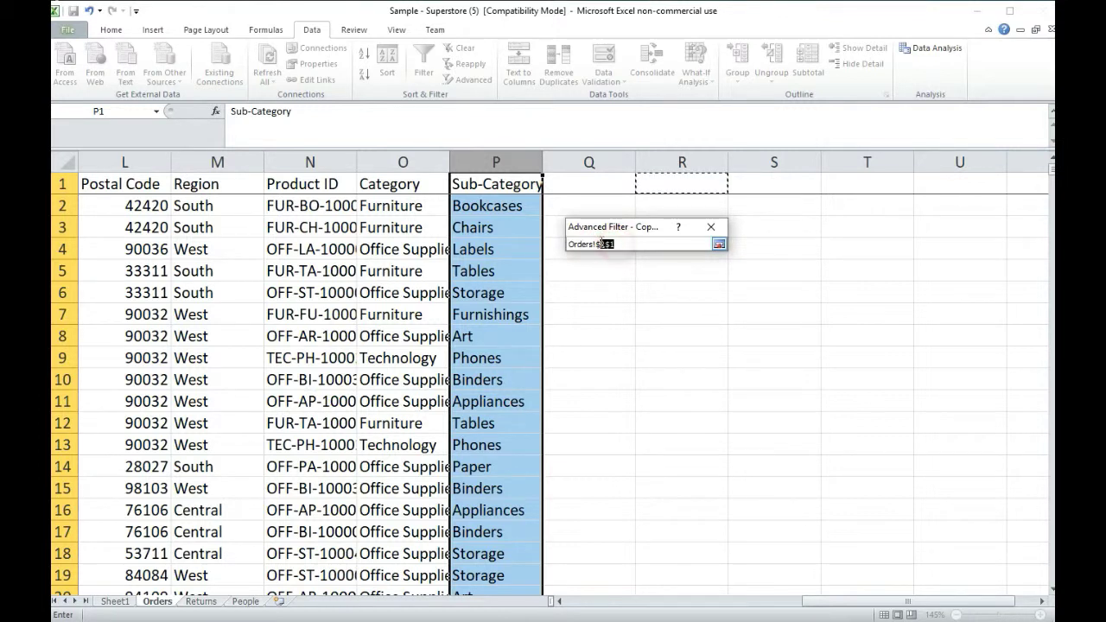
left_click(719, 244)
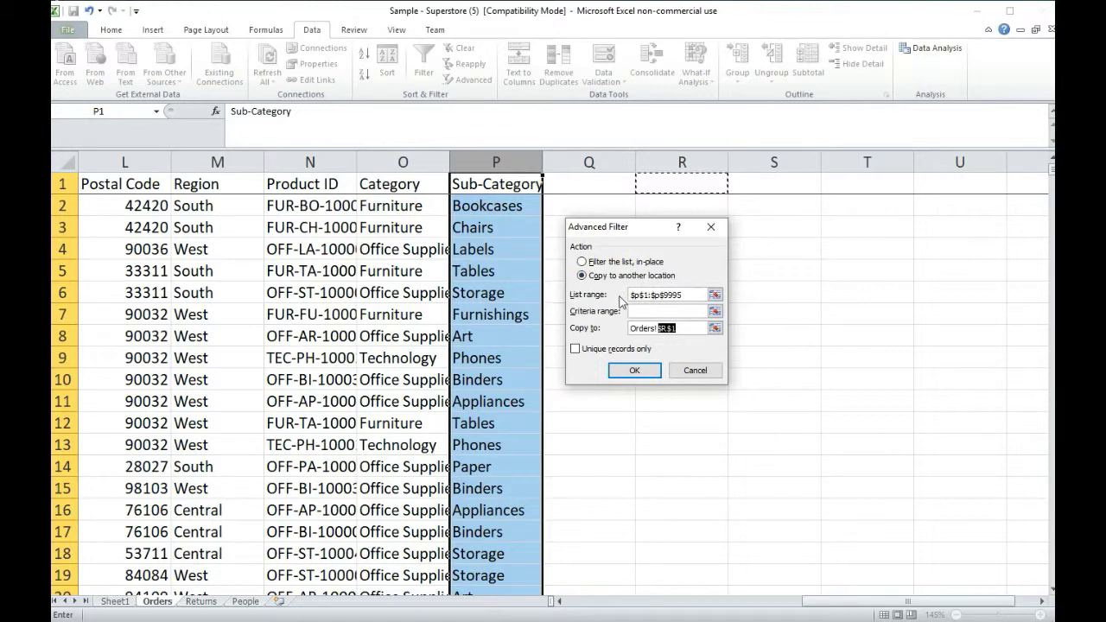
left_click(635, 369)
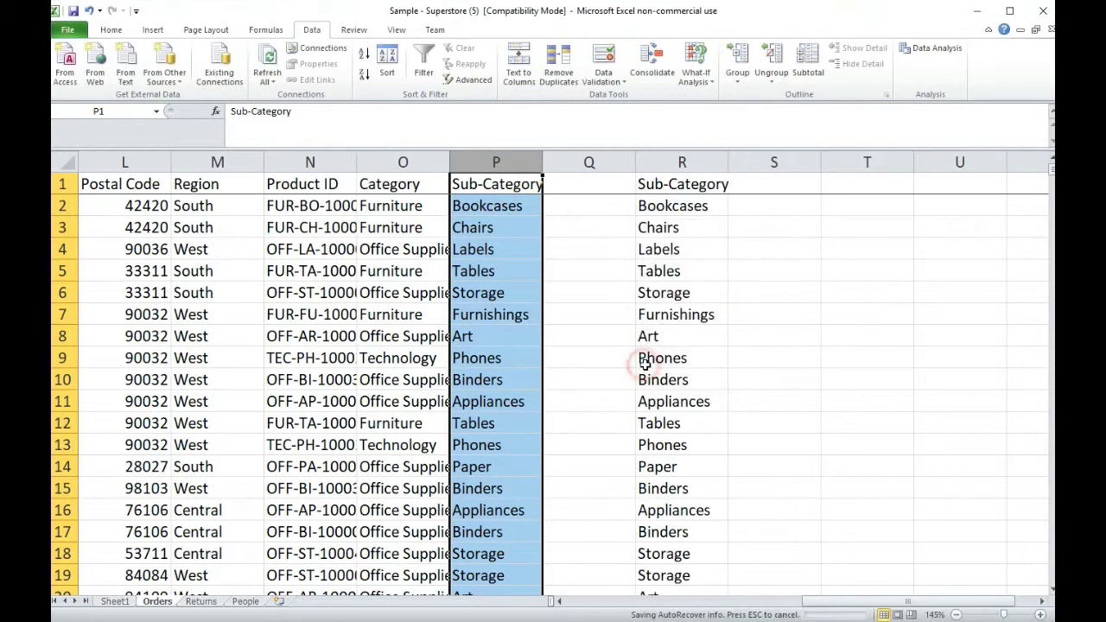
- Clear the copied Sub-Category list from column R
mouse_move(1051, 169)
left_mouse_down()
mouse_move(1046, 600)
mouse_move(1050, 173)
left_mouse_up()
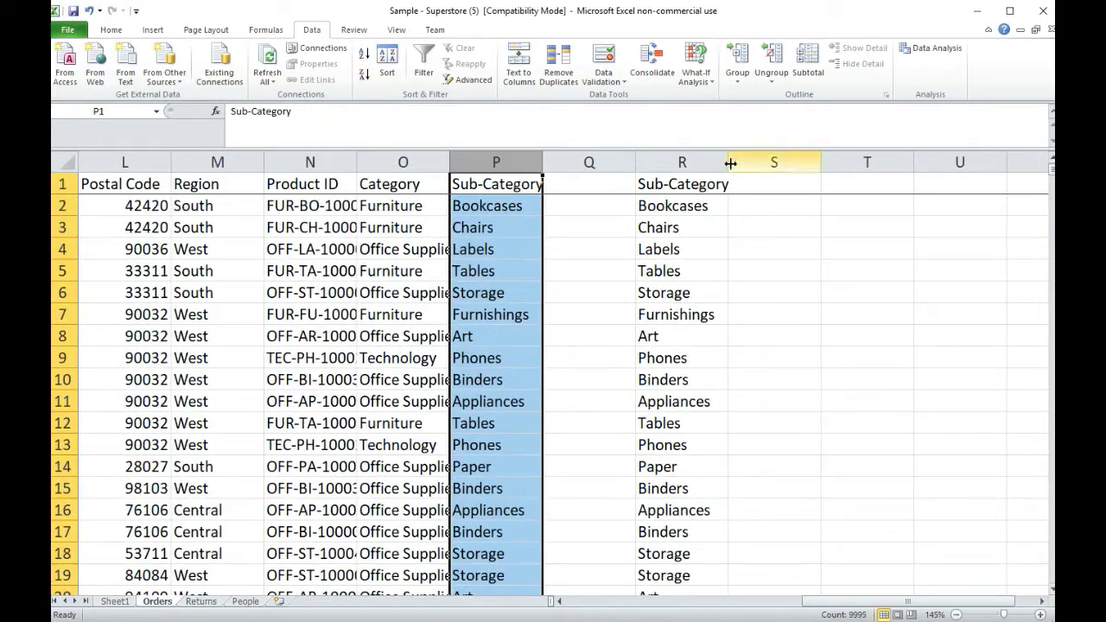
left_click(679, 159)
key("Delete")
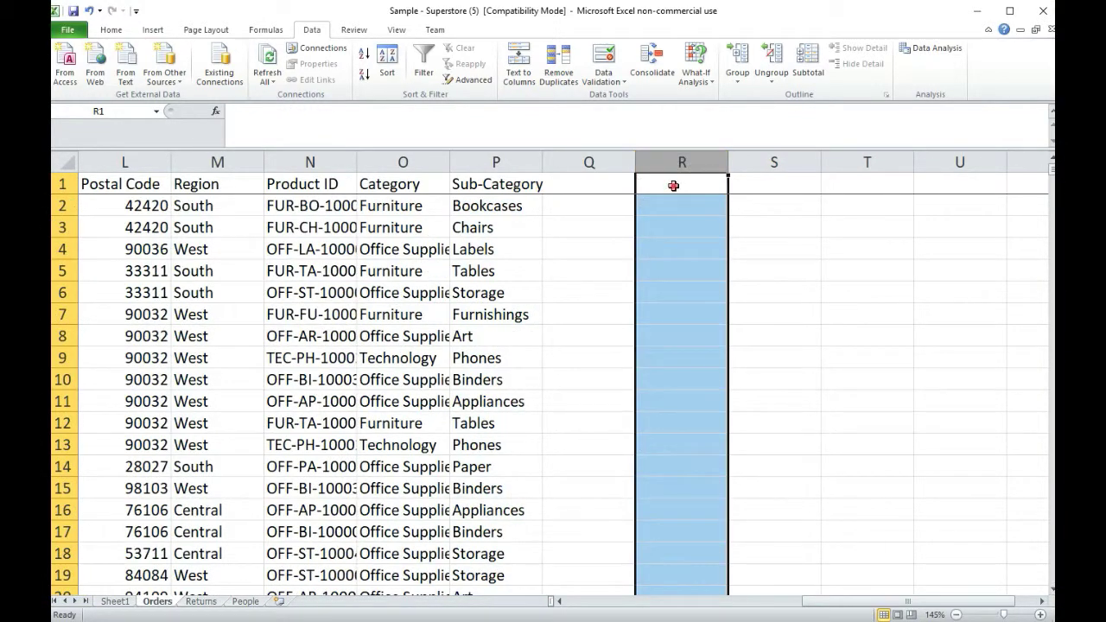
- Run the Advanced Filter on $P$1:$P$9995 again, copying unique records only to cell R1
left_click(639, 184)
left_click(474, 78)
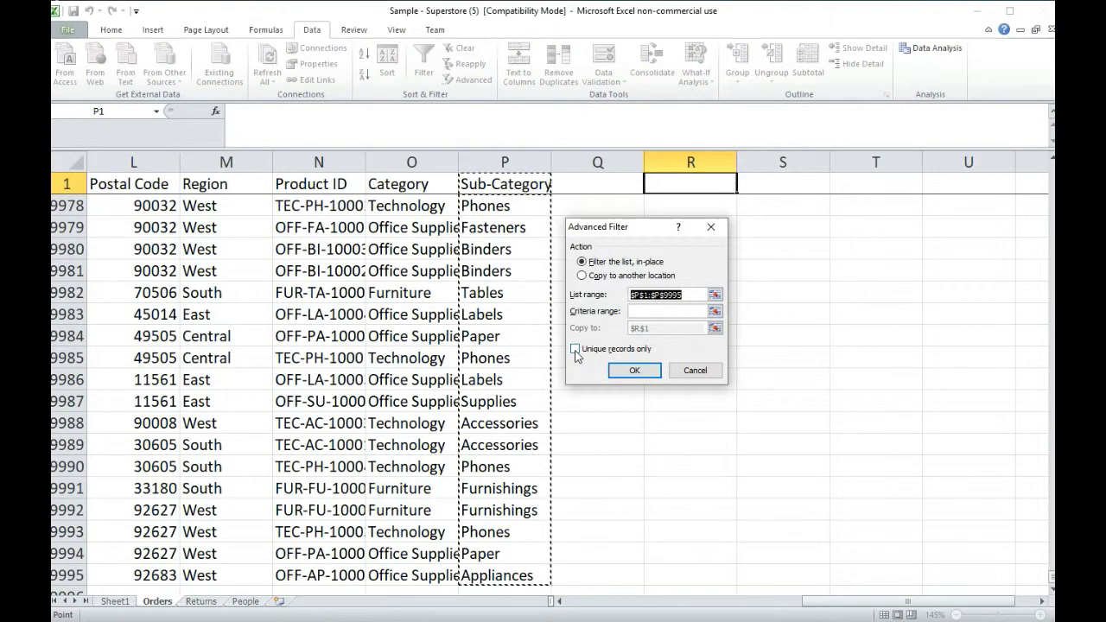
left_click(582, 275)
left_click(714, 328)
left_click(718, 245)
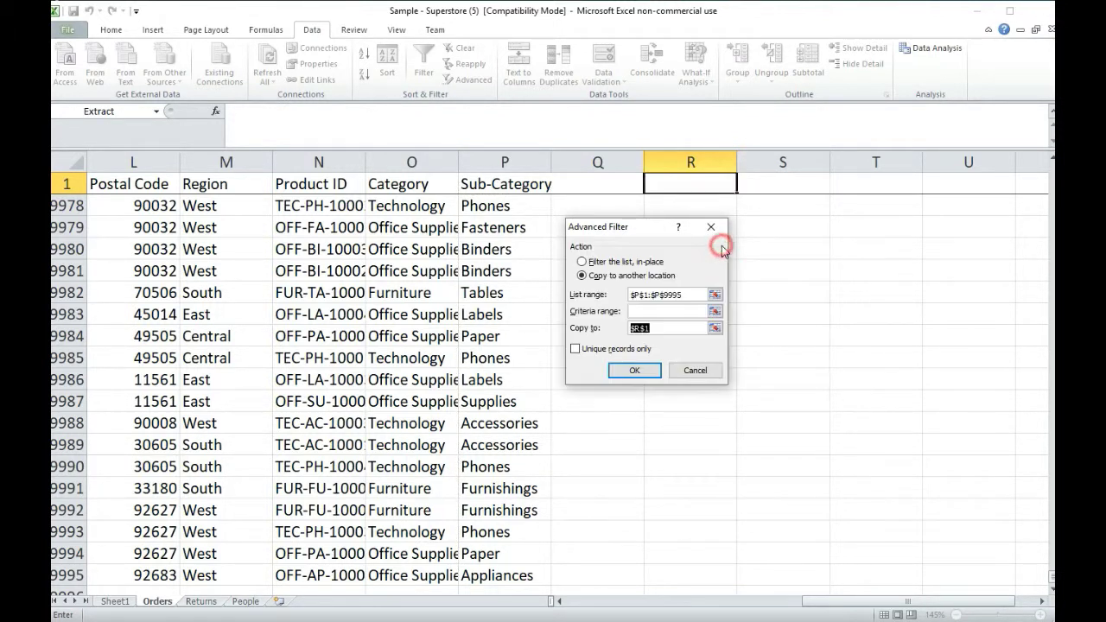
left_click(575, 348)
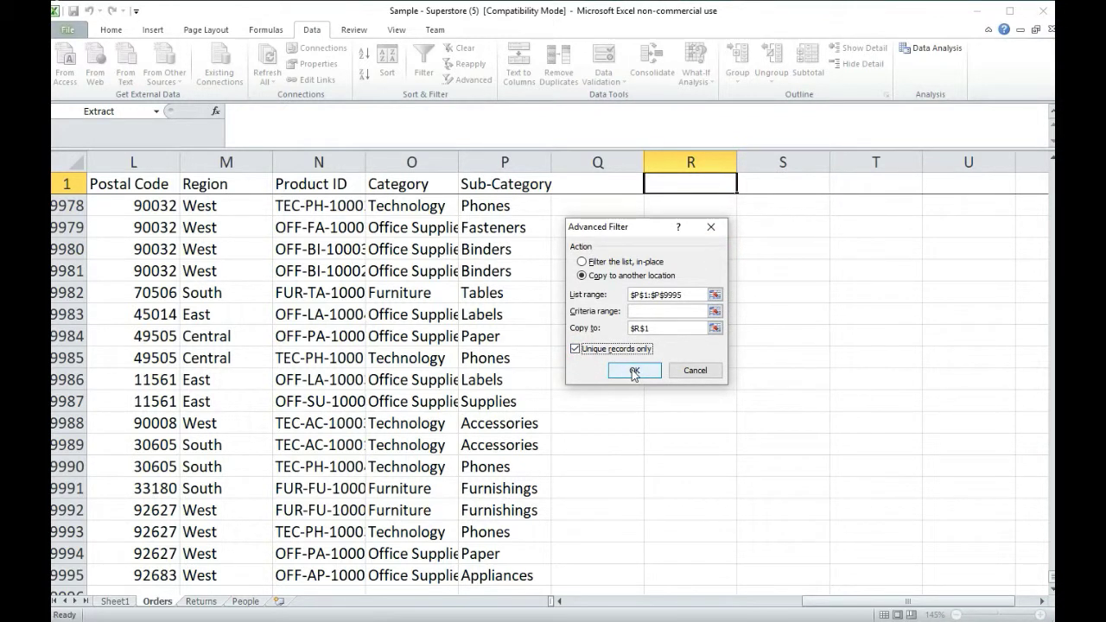
left_click(635, 372)
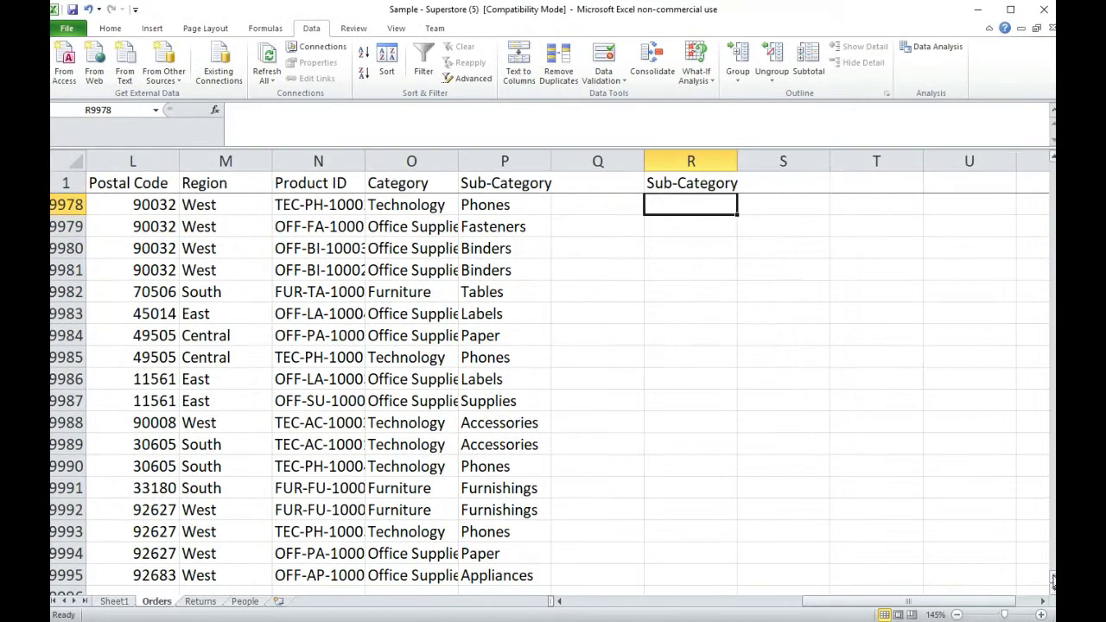
- Review the extracted sub-categories in R2:R18 and compare the first entry with the source column's P2
left_click_drag(1053, 577, 1052, 167)
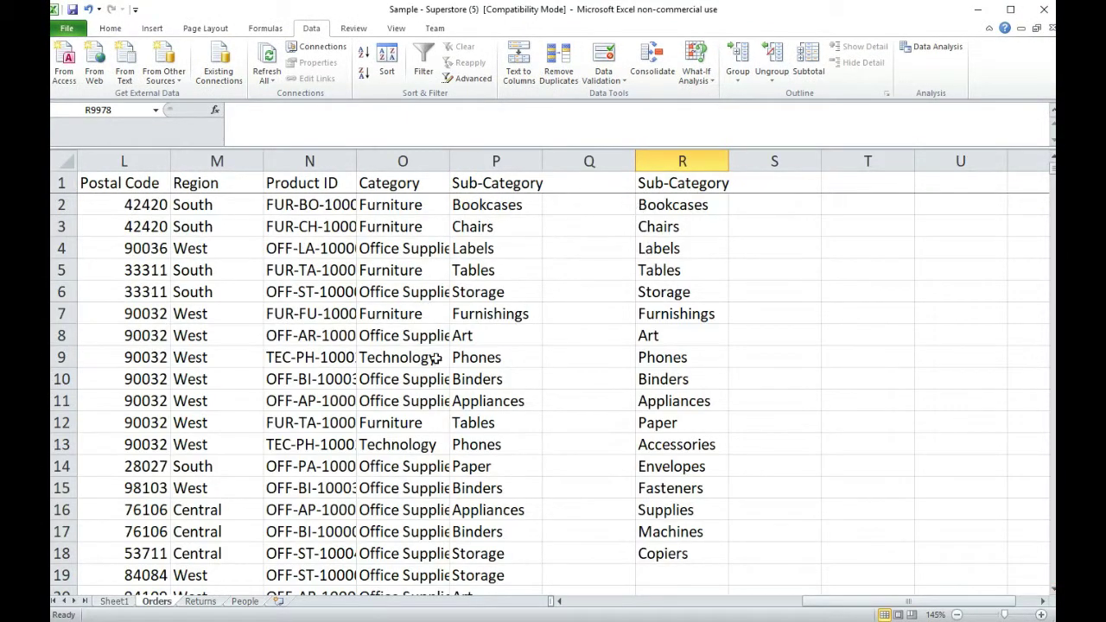
left_click_drag(682, 207, 676, 555)
left_click_drag(681, 211, 691, 556)
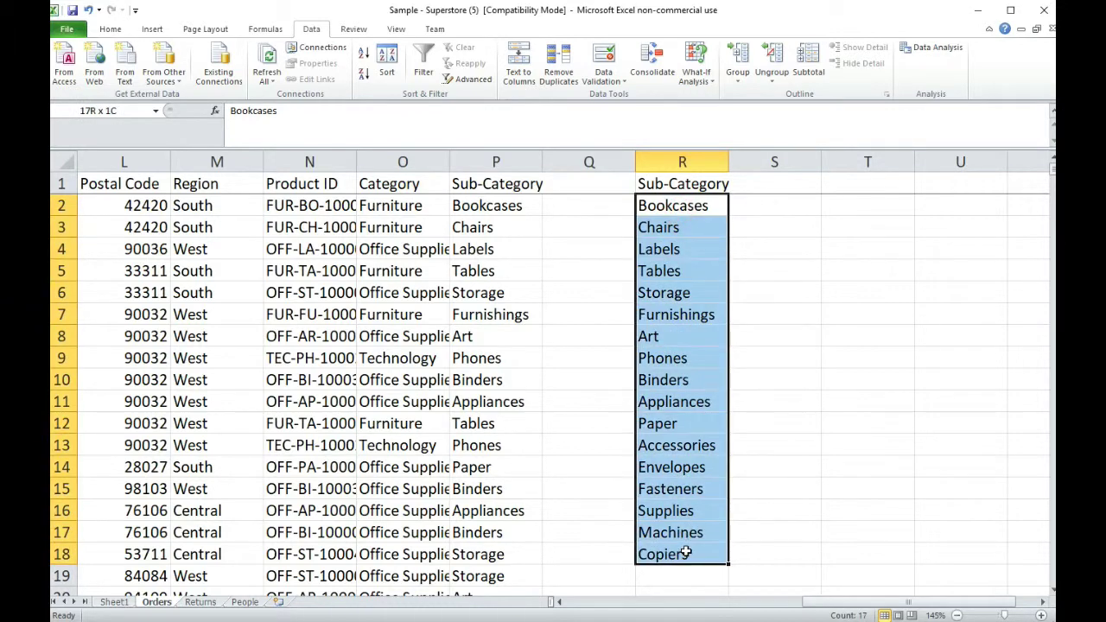
left_click_drag(703, 557, 703, 197)
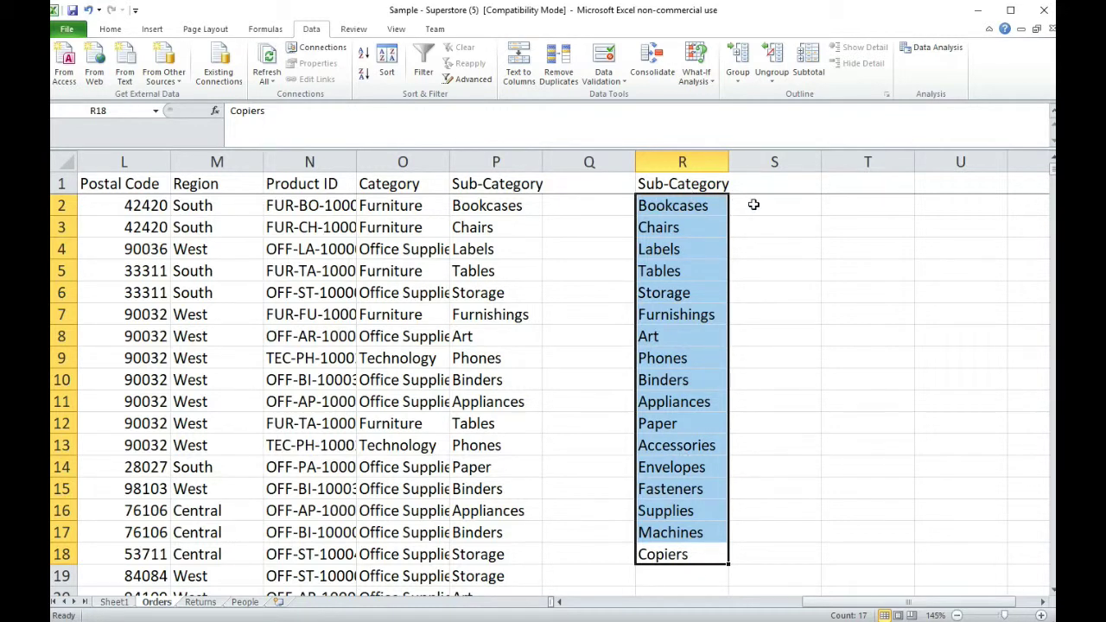
left_click(471, 205)
left_click(669, 205)
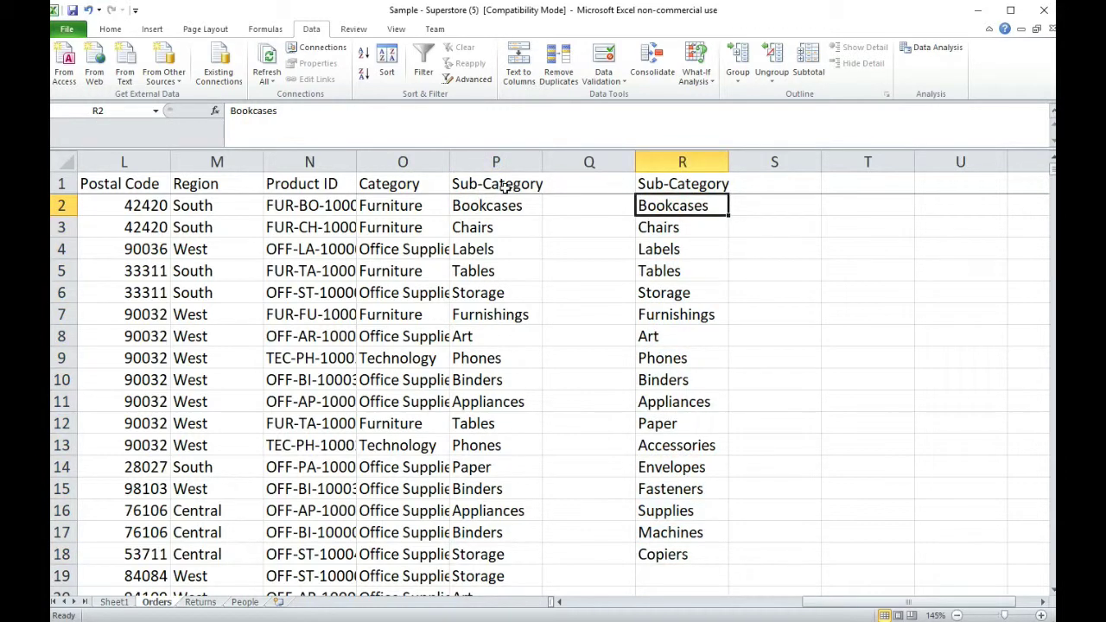
- Start a COUNTIF formula in cell S2 with the absolute range $P$2:$P$9995 as its first argument
left_click(762, 205)
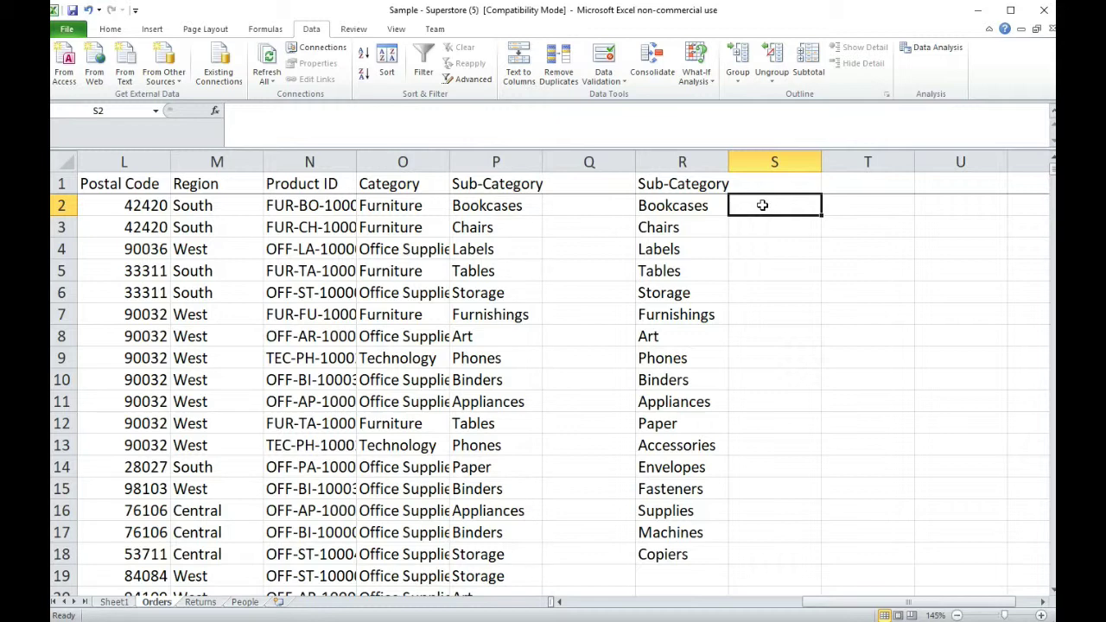
type("=")
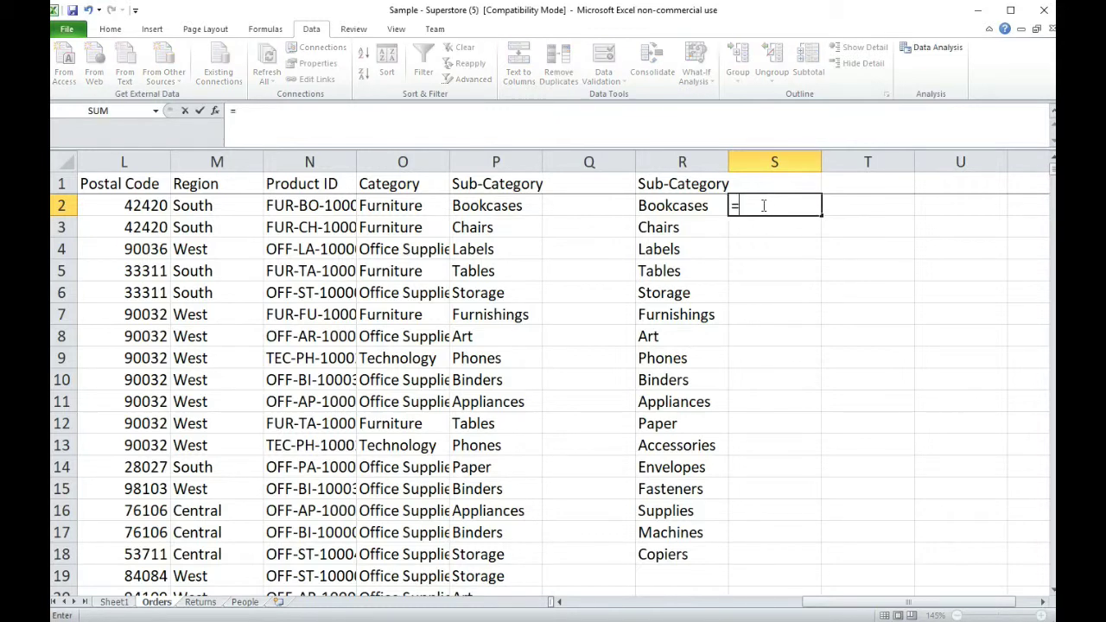
type("countif(")
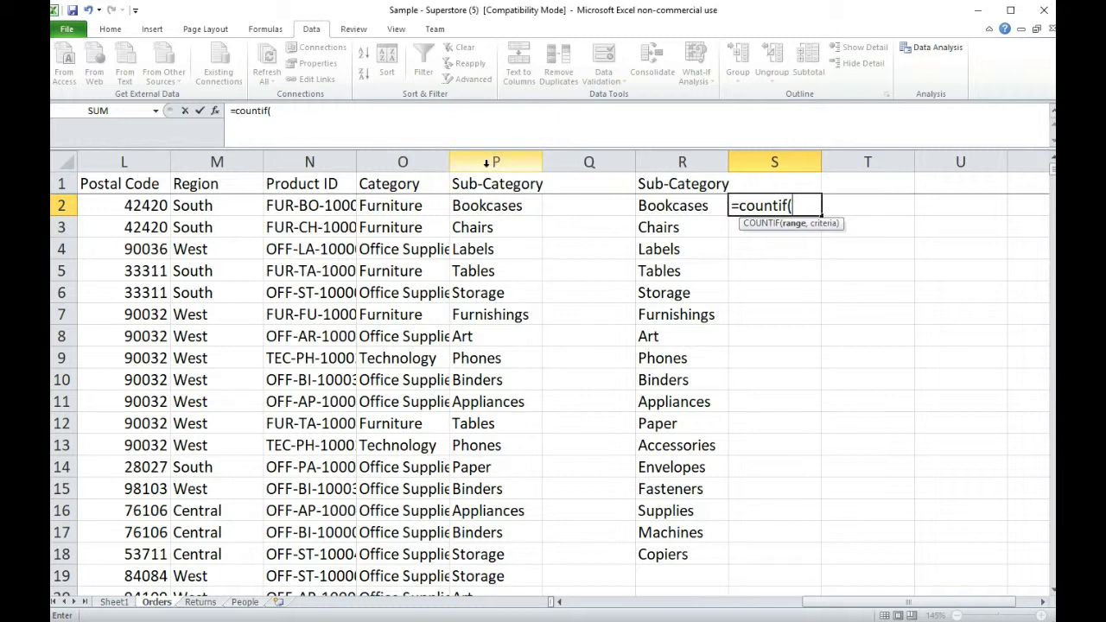
type("$p$2")
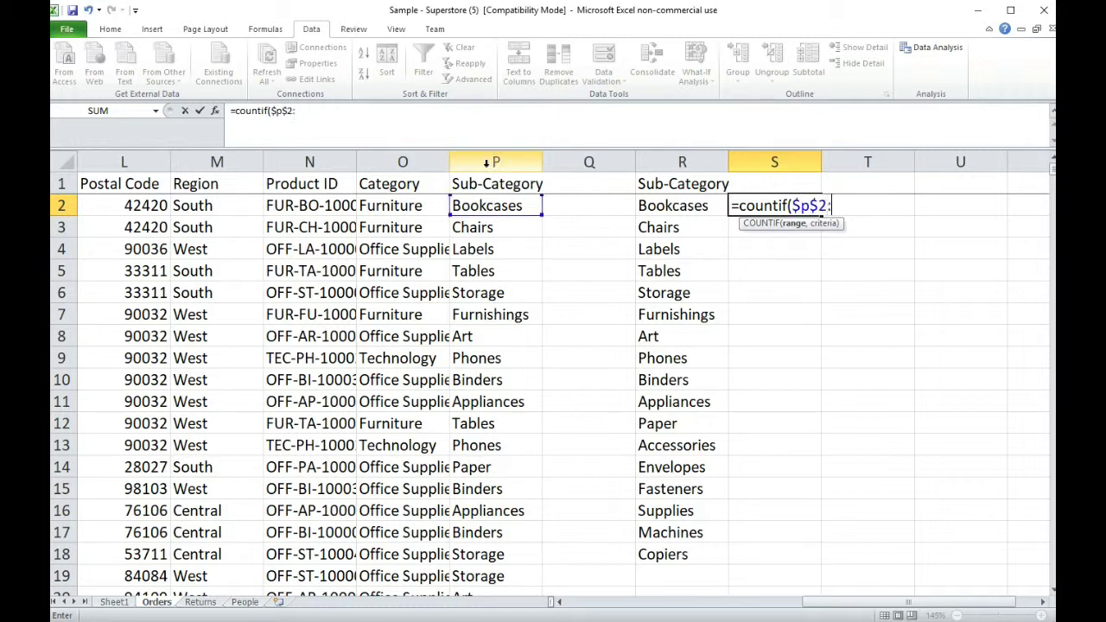
type(":$p$9995")
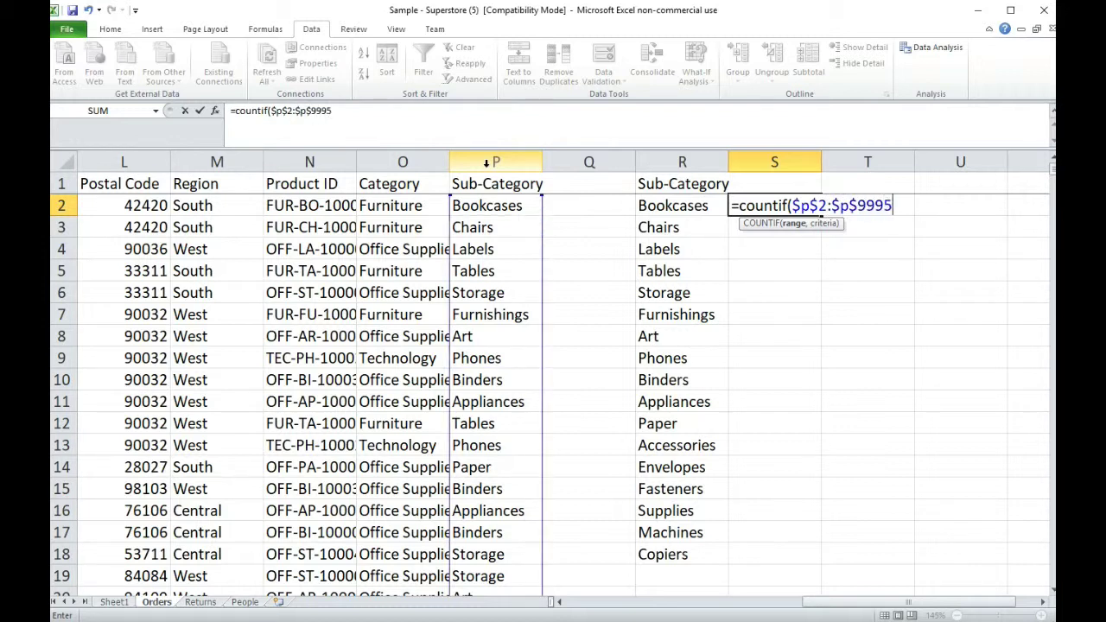
type(",")
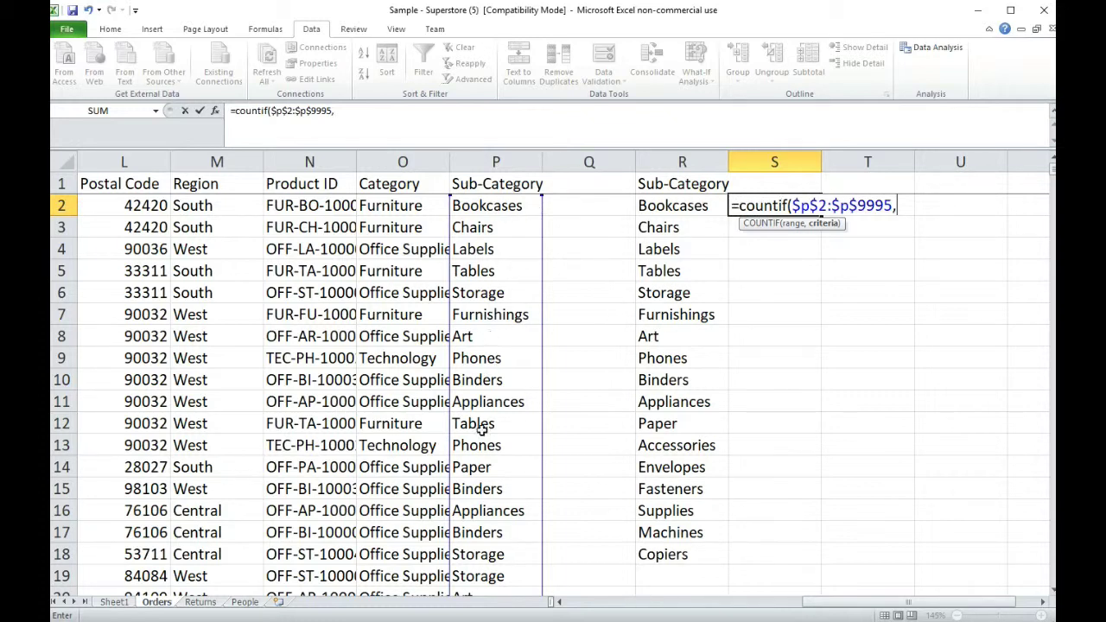
- Complete the S2 COUNTIF formula with R2 as the criteria, check its arguments and commit it
scroll(498, 251, "down", 2)
scroll(494, 285, "up", 2)
left_click(683, 206)
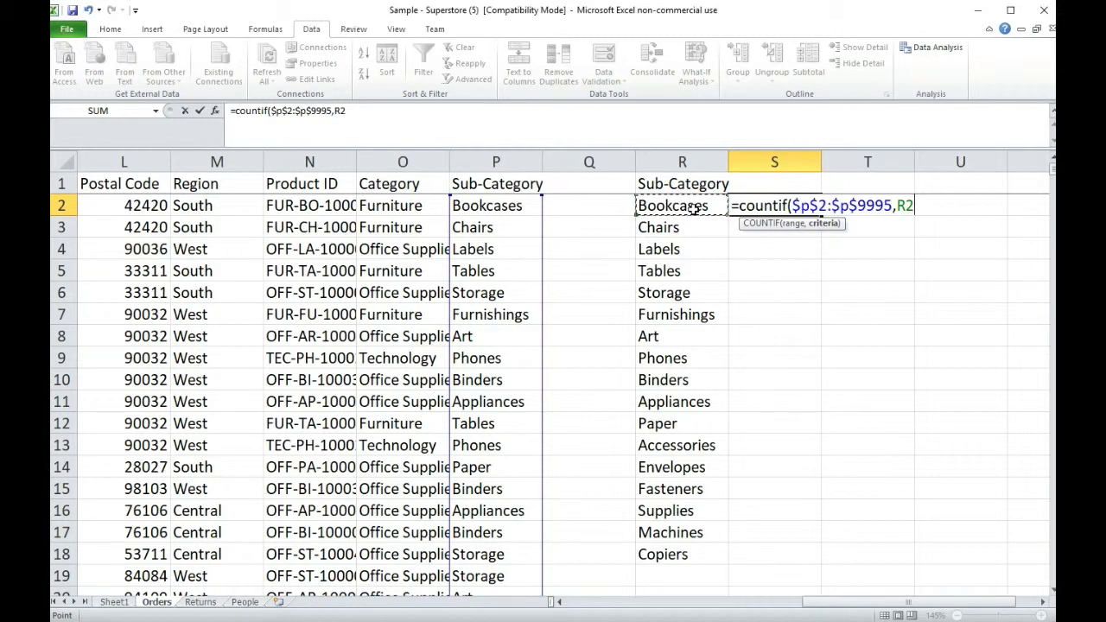
type(")")
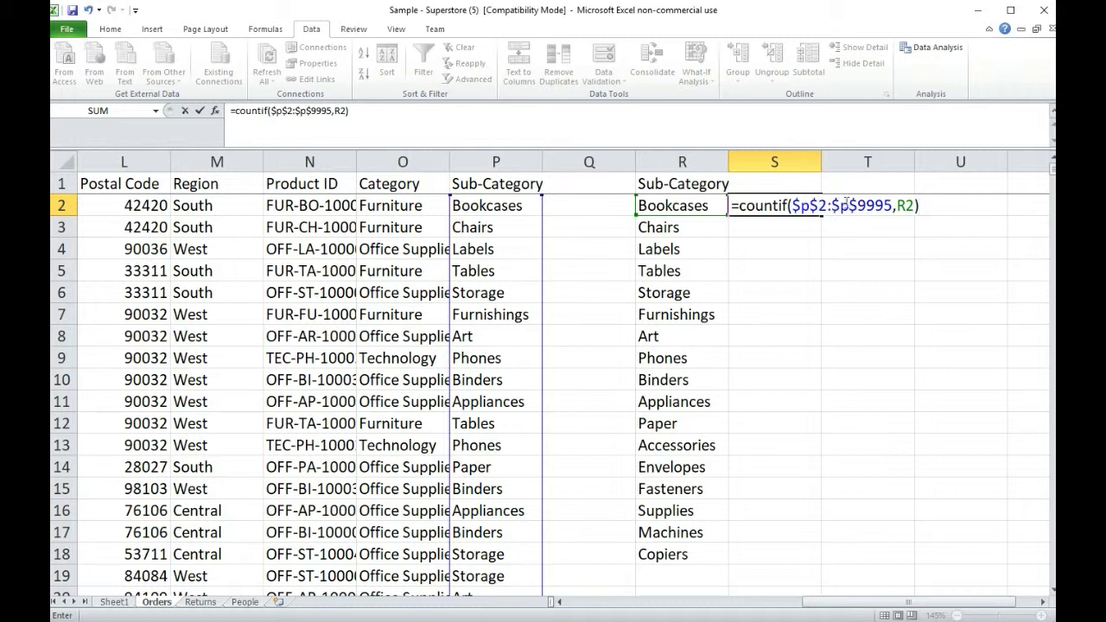
double_click(892, 205)
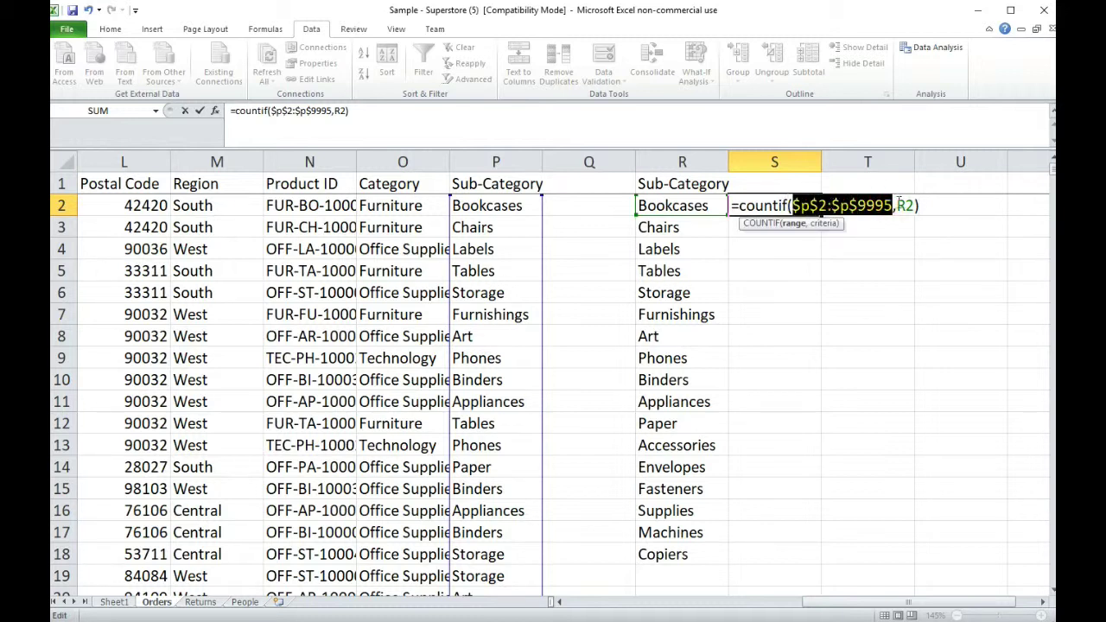
double_click(908, 205)
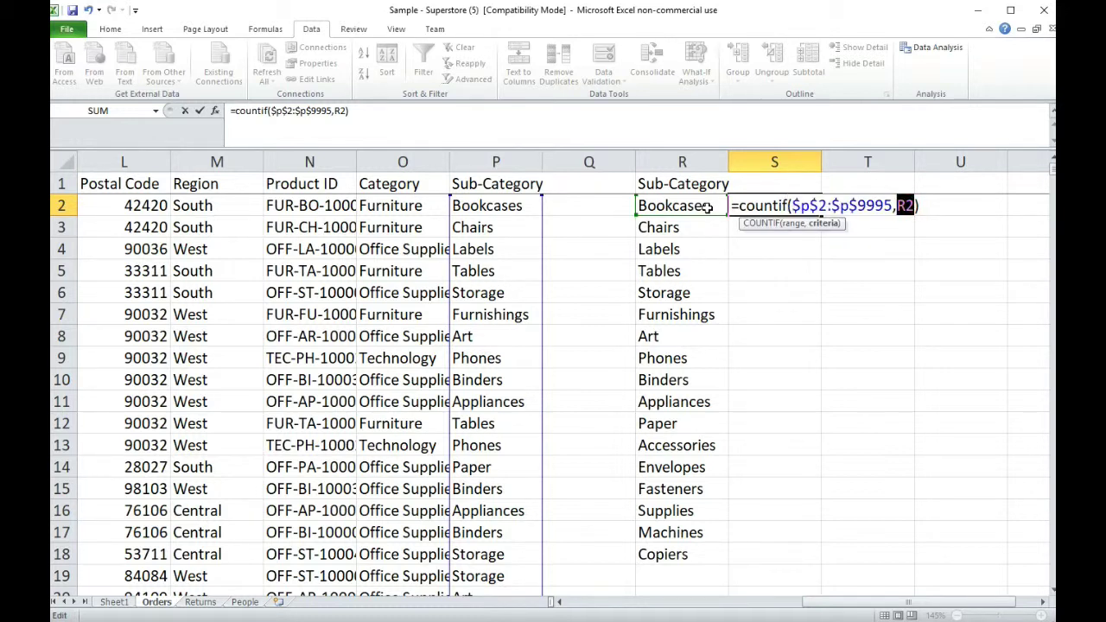
left_click_drag(740, 205, 787, 204)
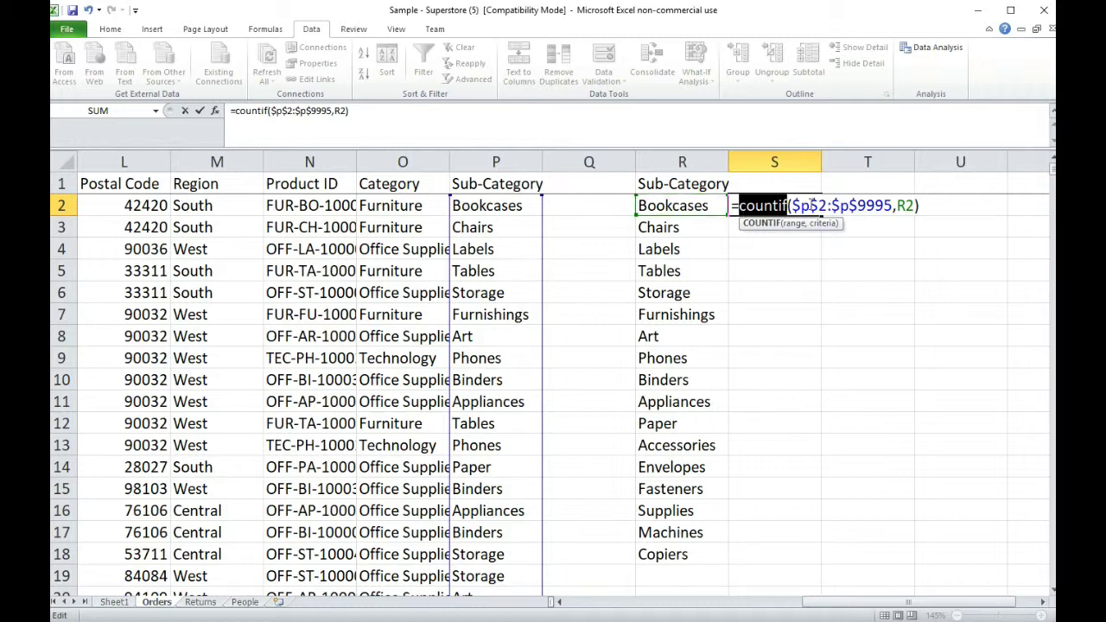
key("Return")
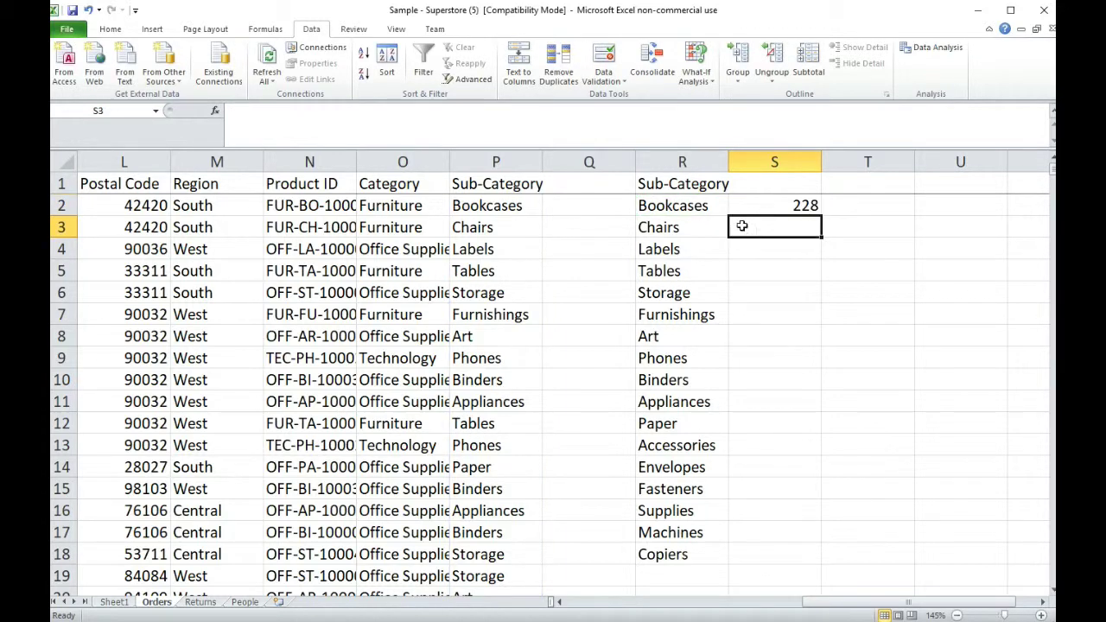
- Reopen the formula in S2 and examine its absolute range and relative criteria reference
left_click(803, 209)
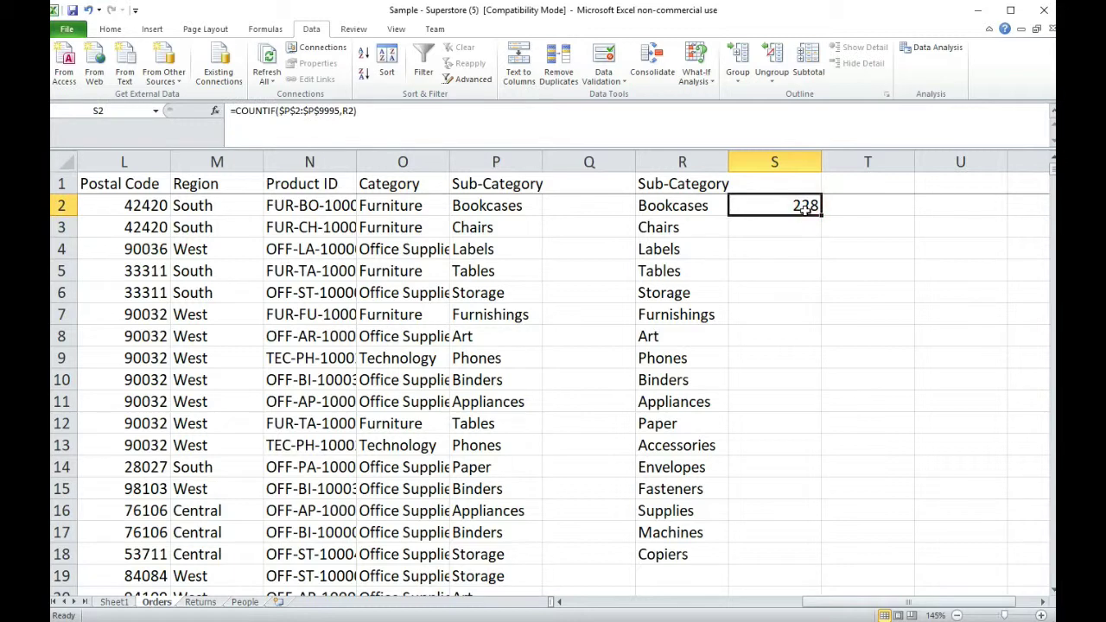
double_click(805, 205)
left_click_drag(805, 205, 907, 206)
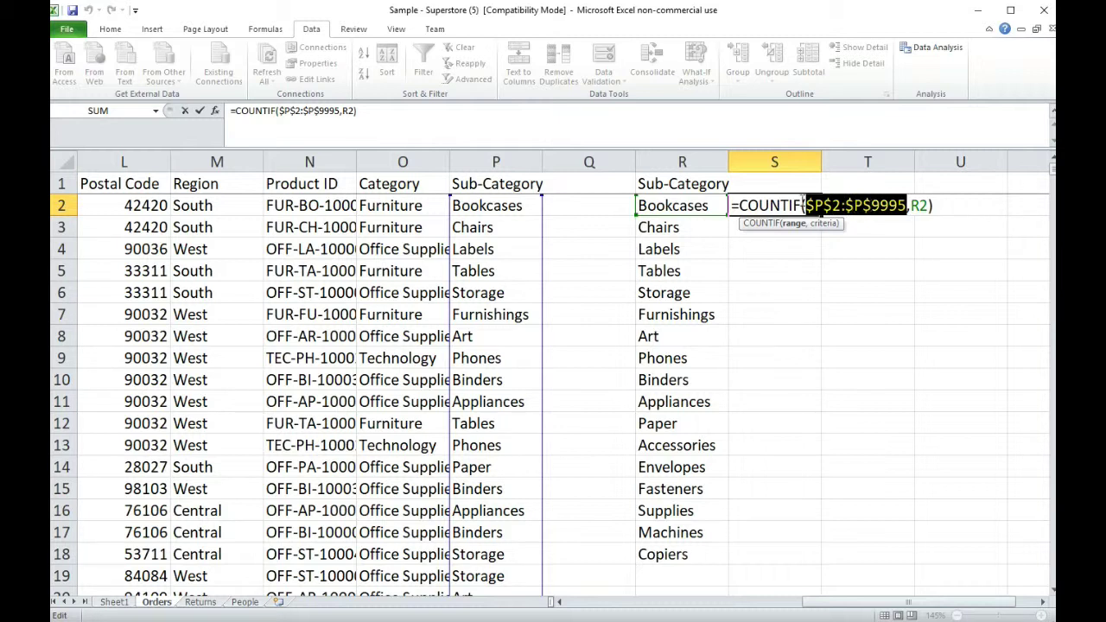
double_click(918, 206)
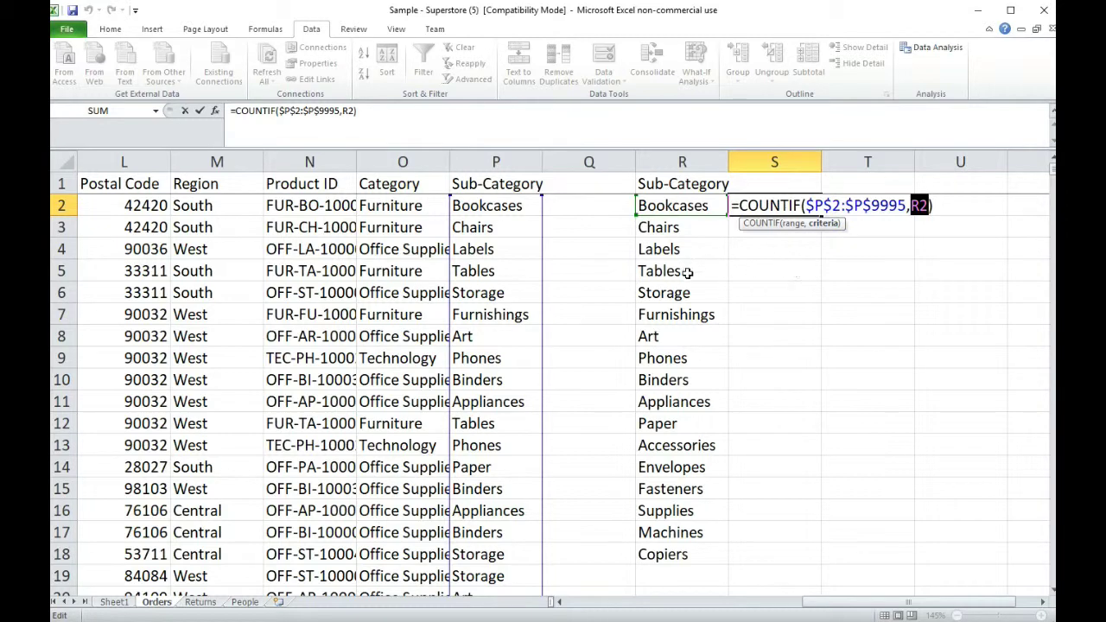
key("Return")
- Fill the COUNTIF formula from S2 down to S18 for every listed sub-category
left_click(816, 211)
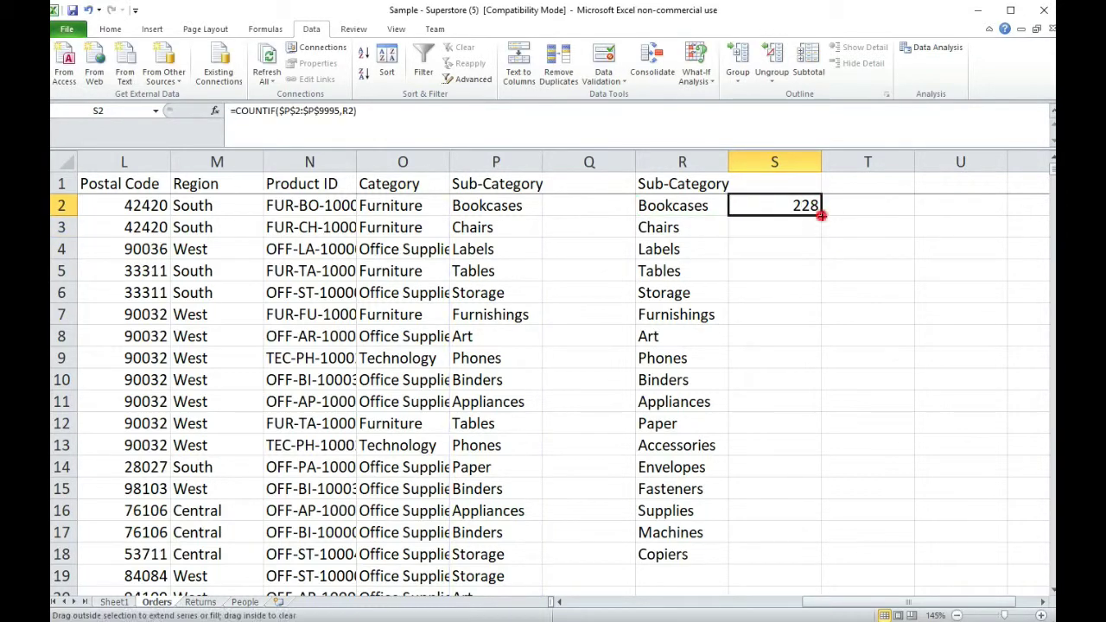
left_click_drag(821, 216, 821, 281)
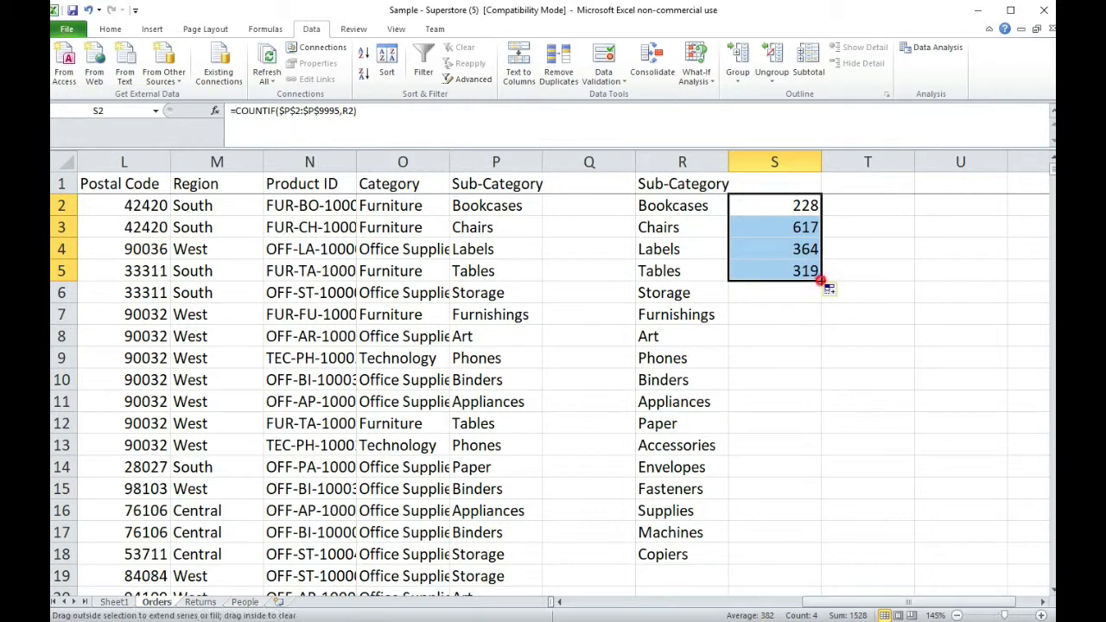
double_click(822, 280)
left_click(922, 292)
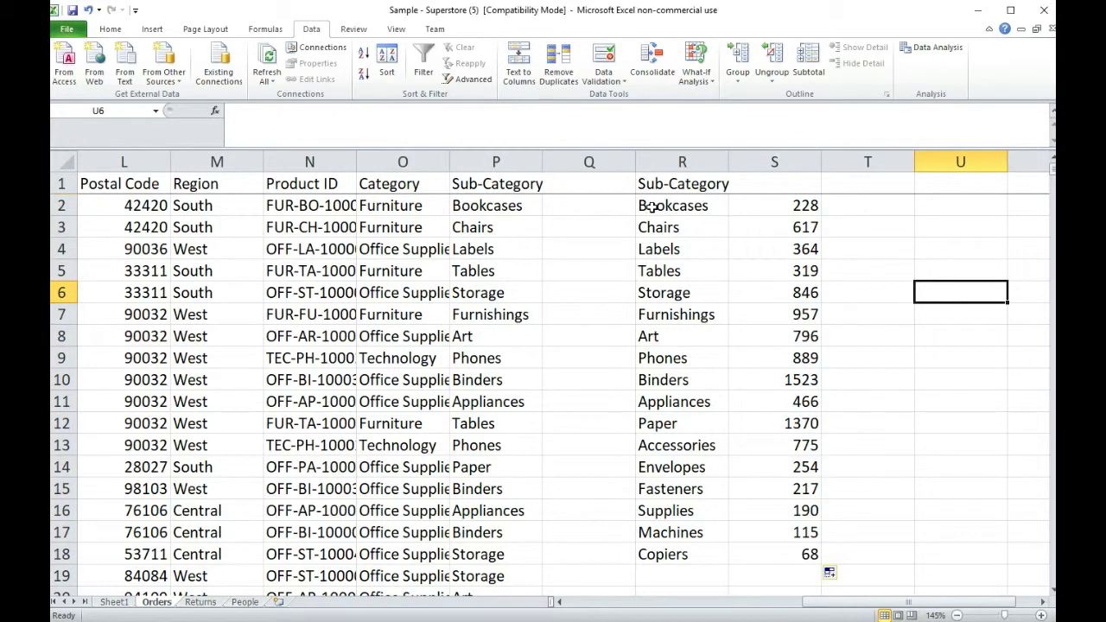
- Insert a 2-D clustered column chart from the sub-category names and counts in R2:S18
left_click_drag(659, 203, 781, 466)
scroll(725, 346, "up", 2)
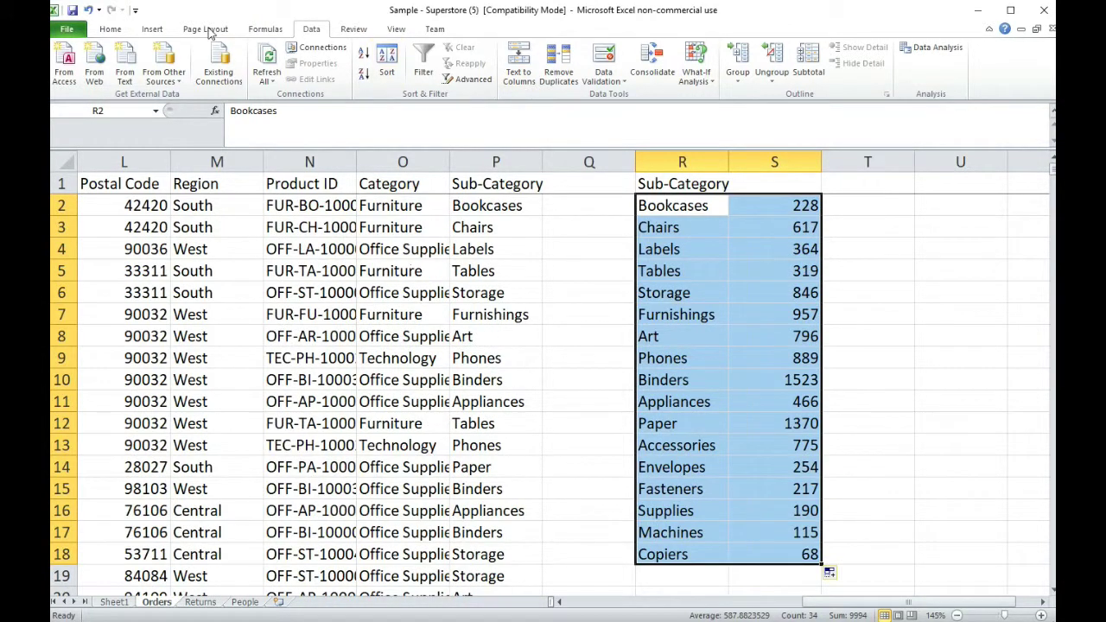
left_click(151, 29)
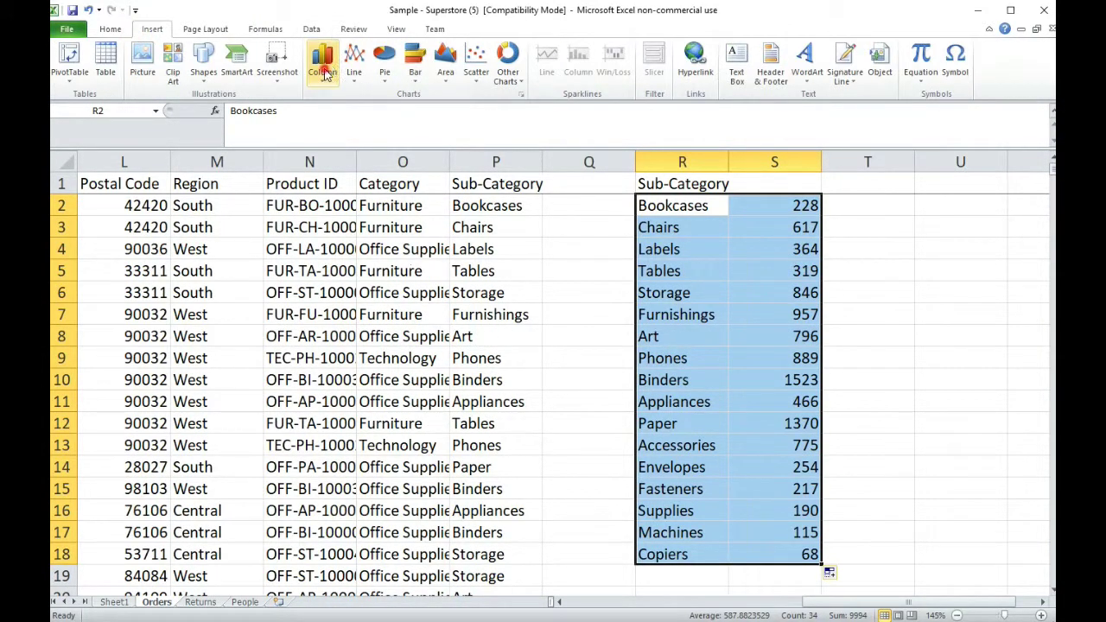
left_click(323, 66)
left_click(331, 120)
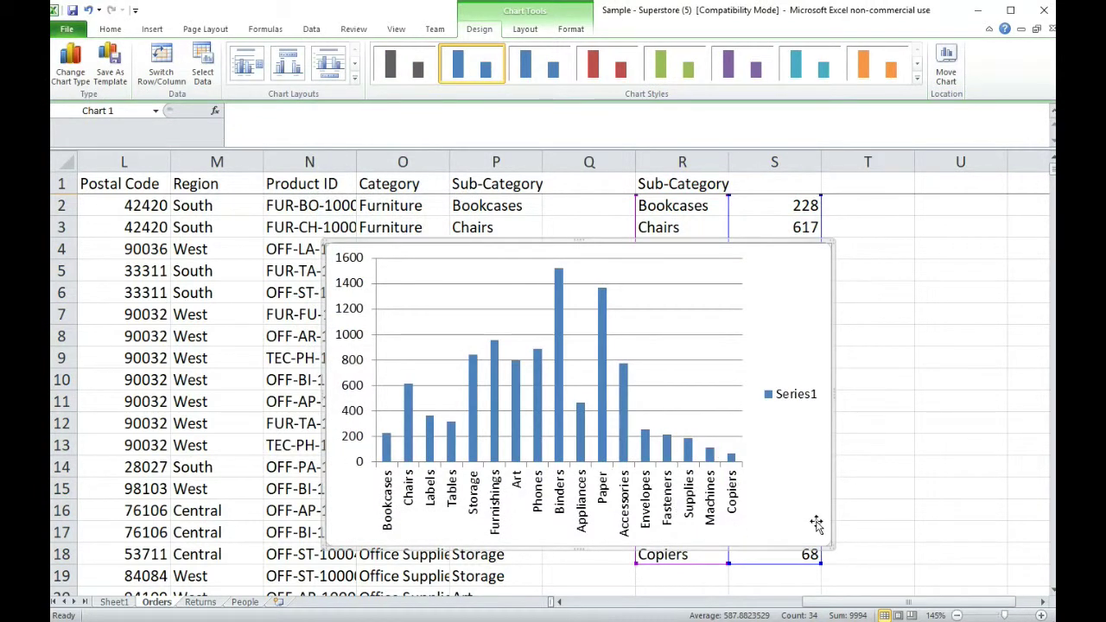
- Look at the histogram on Sheet1 for comparison, and move the sub-category chart on the Orders sheet across columns P to U
left_click(114, 602)
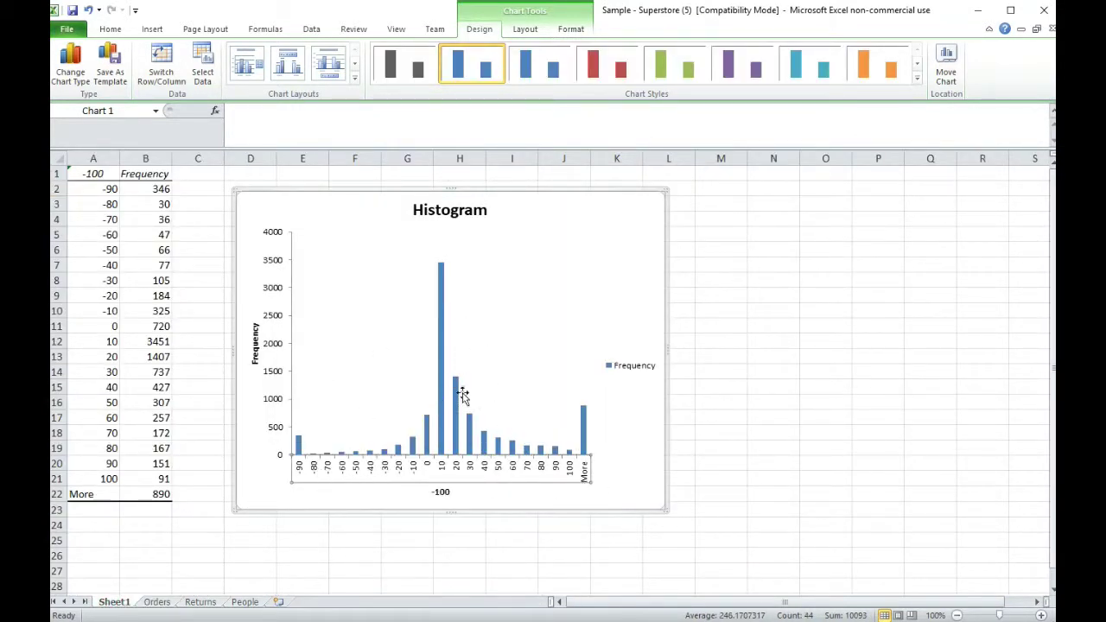
left_click(156, 603)
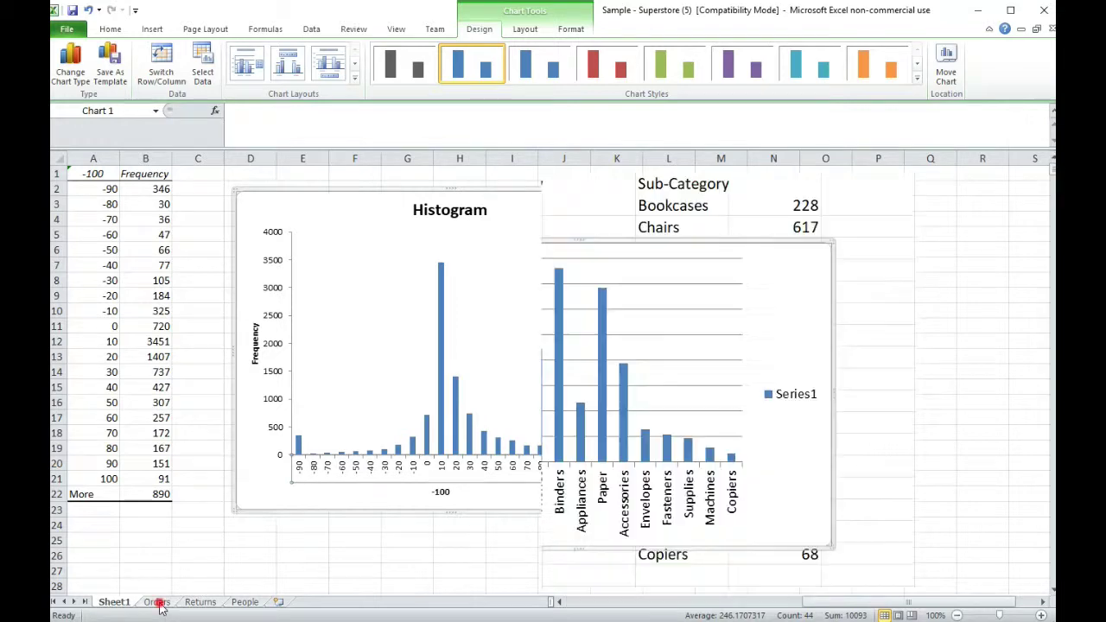
left_click_drag(421, 244, 505, 243)
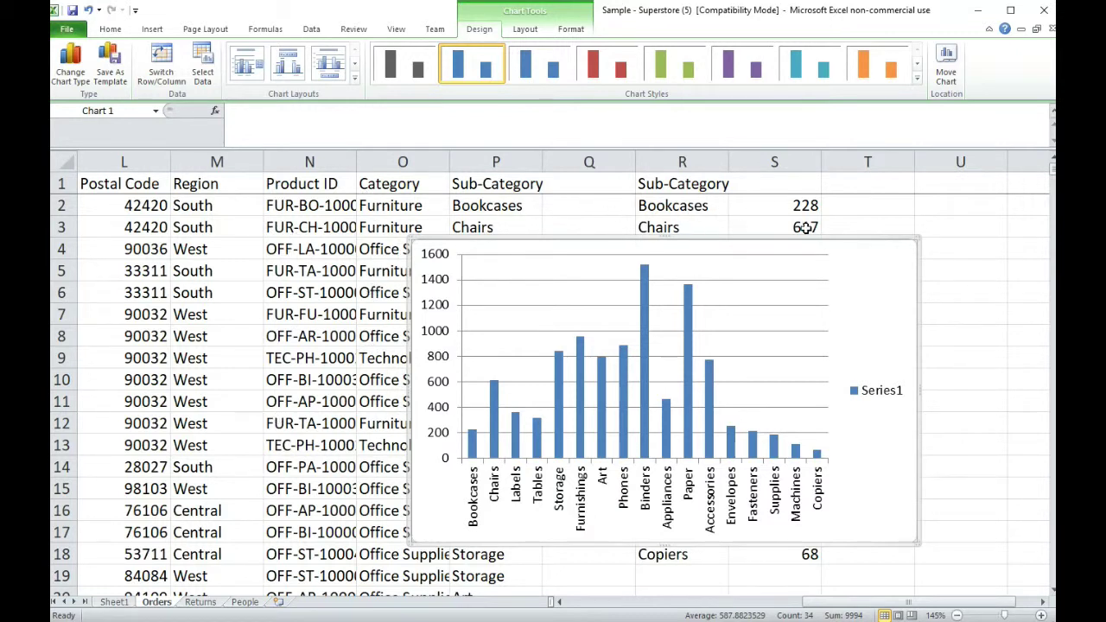
left_click_drag(741, 233, 803, 236)
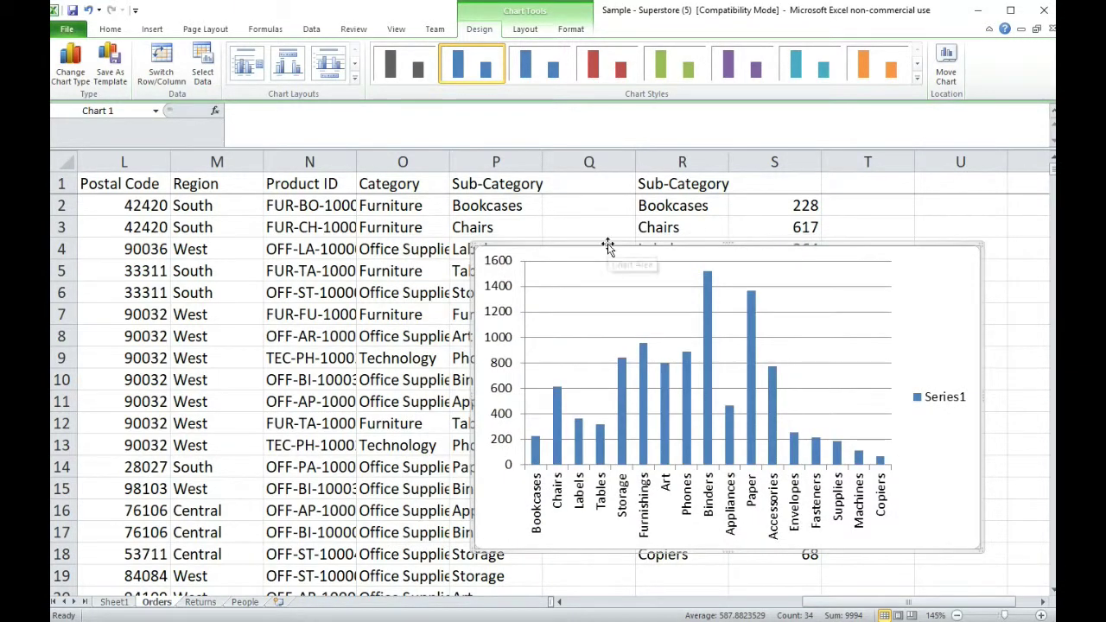